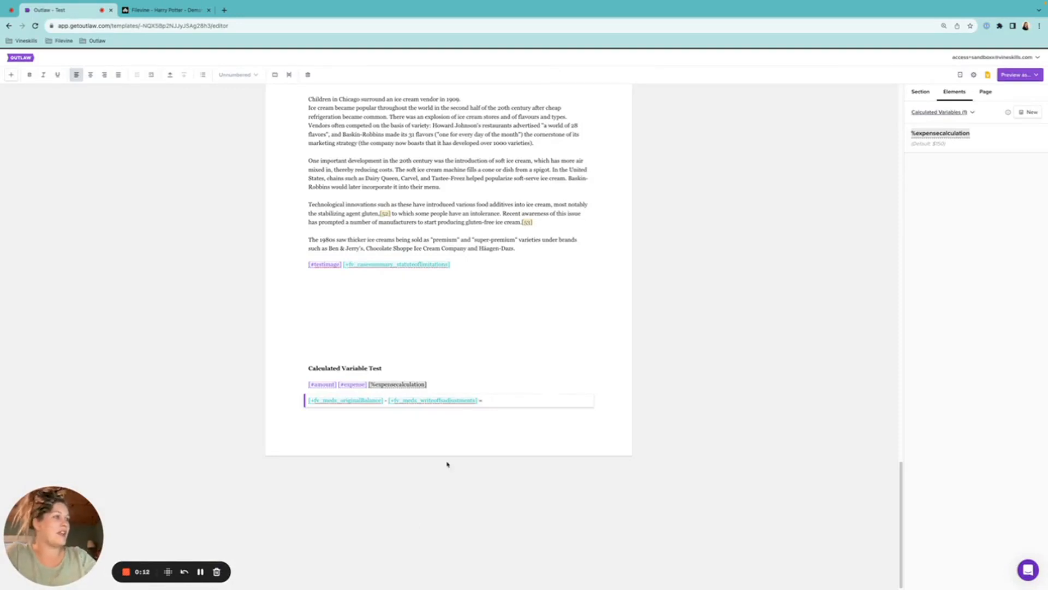
Step: Insert a new variable named test1 after the expensecalculation variable under Calculated Variable Test
{"action": "left_click", "coordinate": [444, 382]}
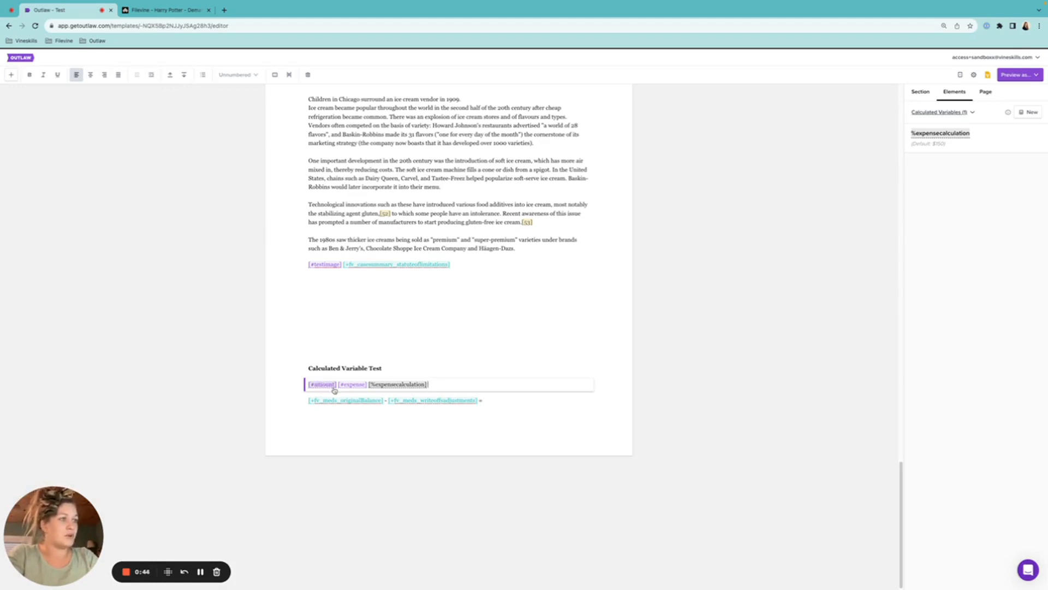
{"action": "scroll", "coordinate": [448, 371], "scroll_direction": "down", "scroll_amount": 1}
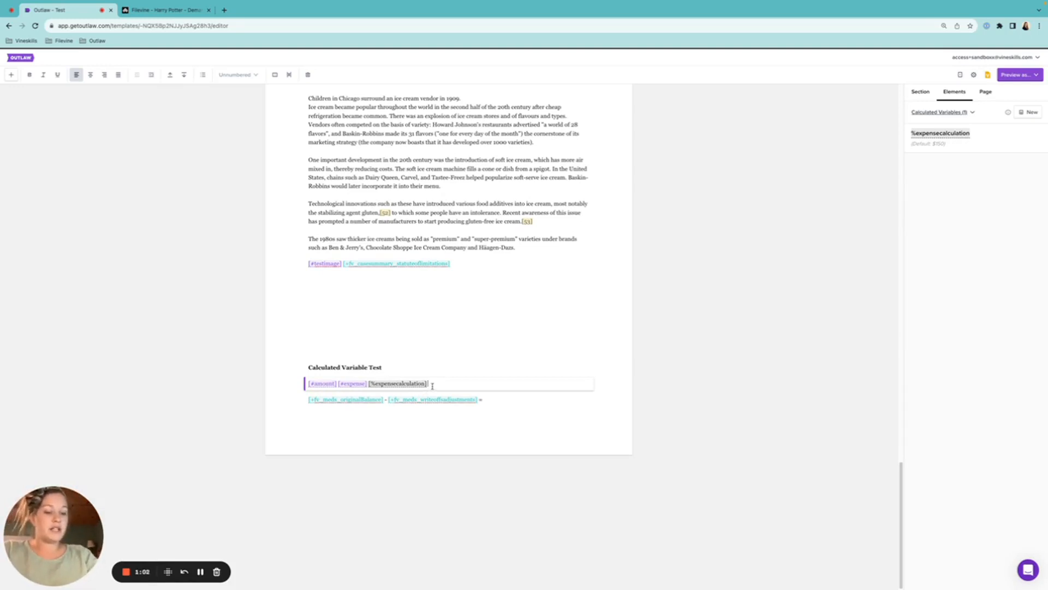
{"action": "type", "text": "["}
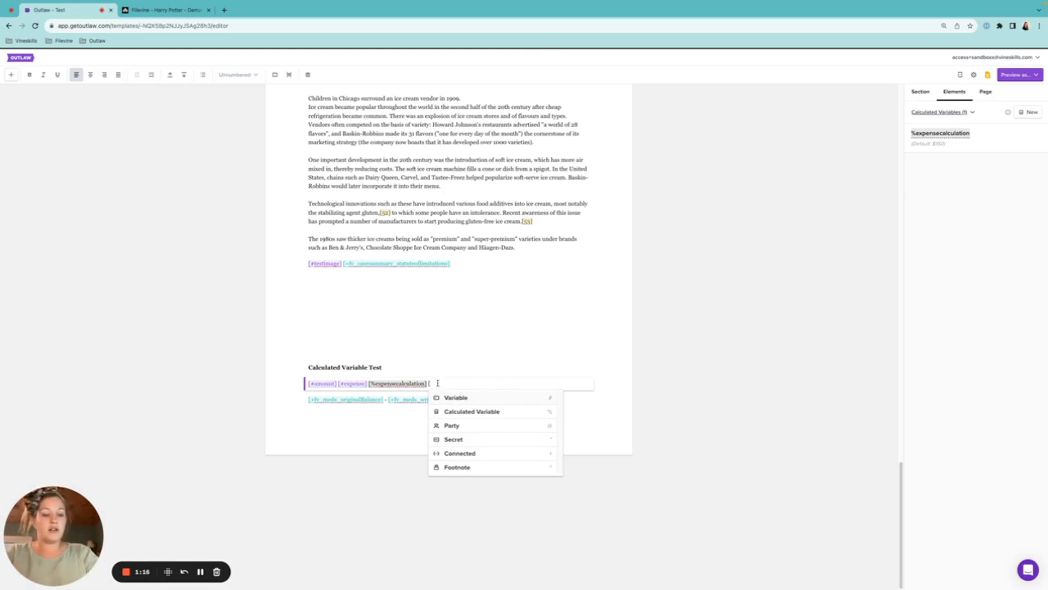
{"action": "type", "text": "#"}
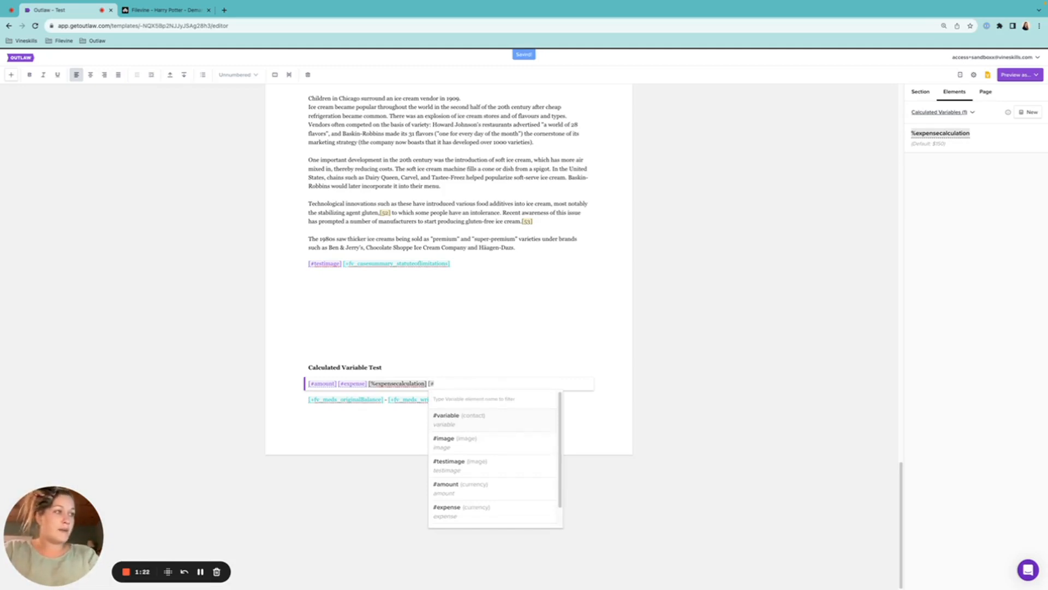
{"action": "type", "text": "TEST"}
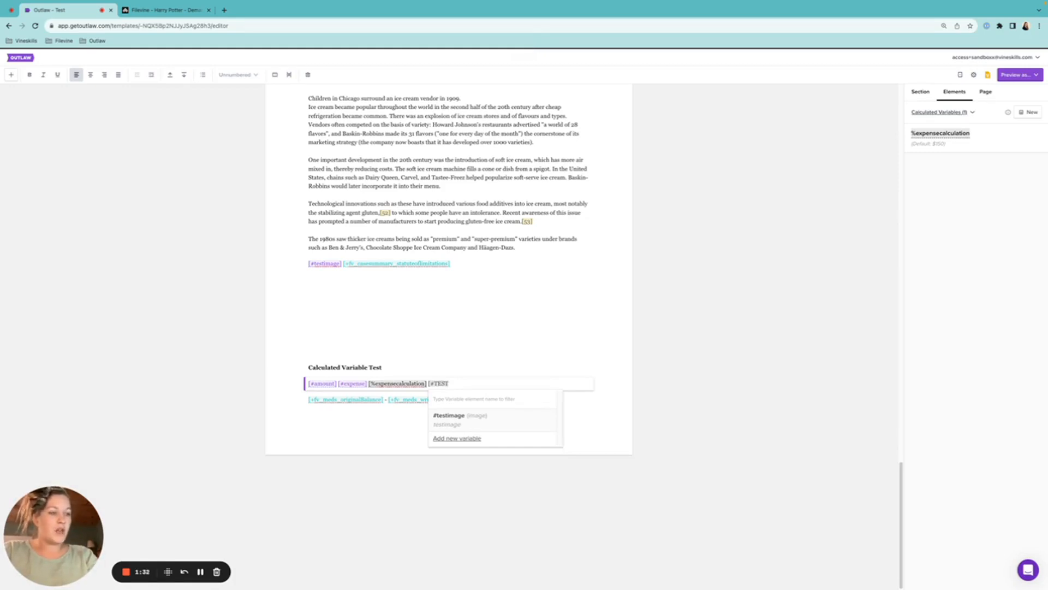
{"action": "key", "text": "Return"}
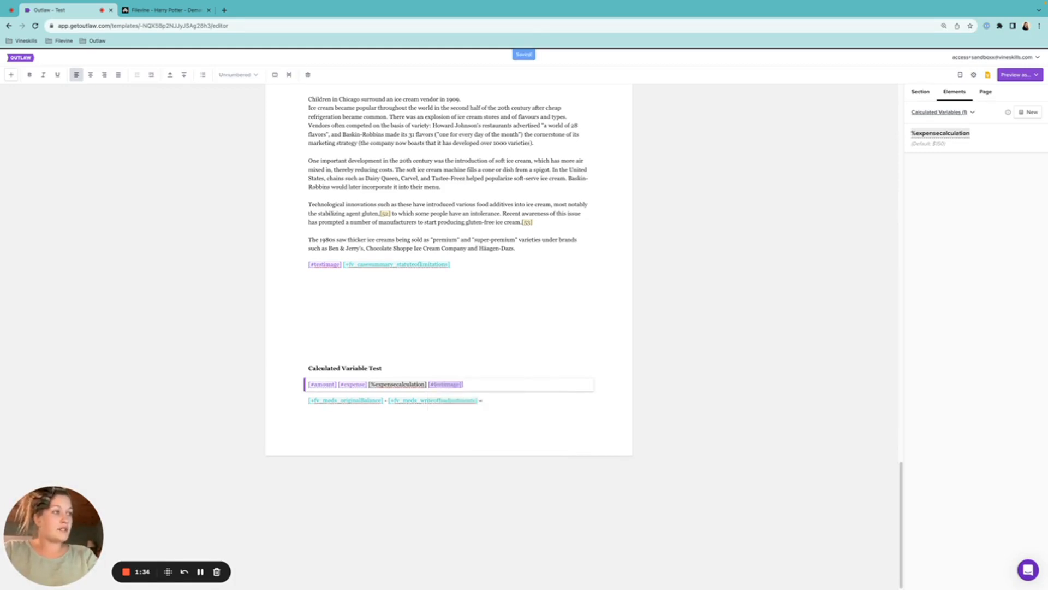
{"action": "key", "text": "BackSpace"}
{"action": "key", "text": "BackSpace"}
{"action": "key", "text": "BackSpace"}
{"action": "key", "text": "BackSpace"}
{"action": "key", "text": "BackSpace"}
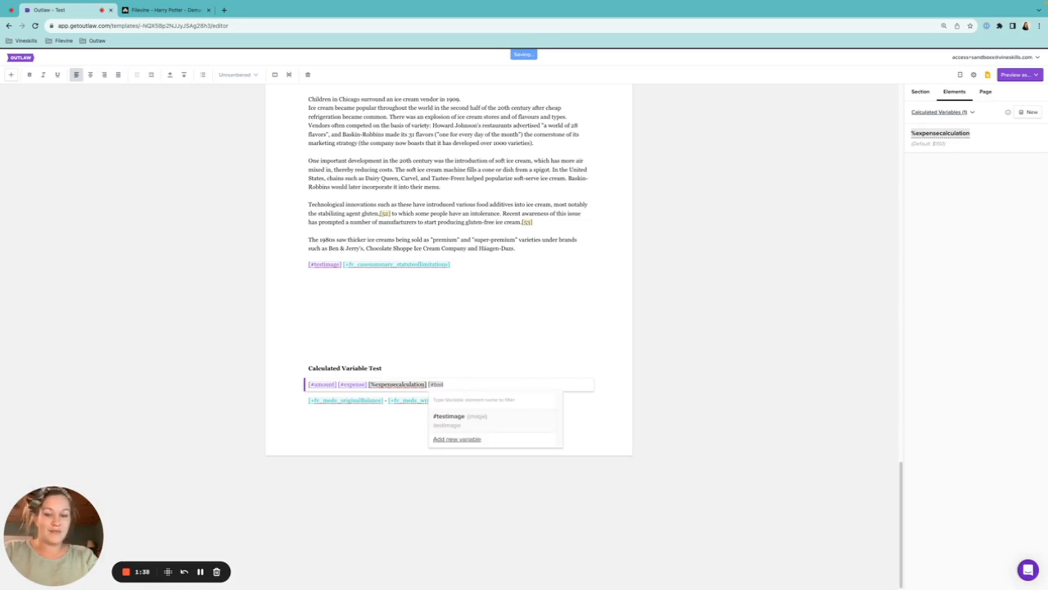
{"action": "type", "text": "s"}
{"action": "key", "text": "Return"}
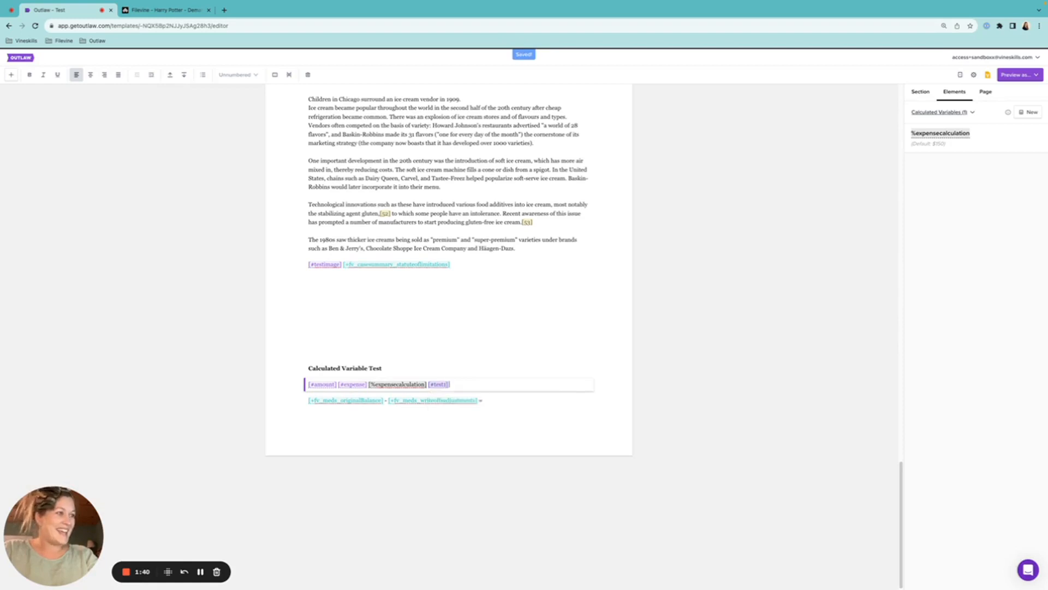
Step: Try setting the test1 variable's type to Number, then leave its settings without updating
{"action": "left_click", "coordinate": [438, 384]}
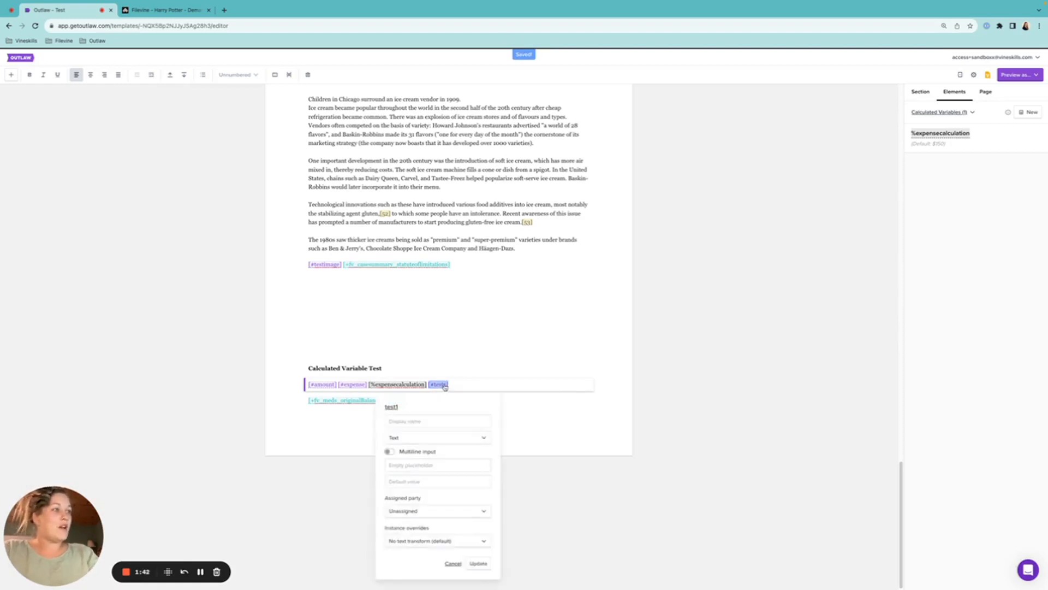
{"action": "left_click", "coordinate": [432, 438]}
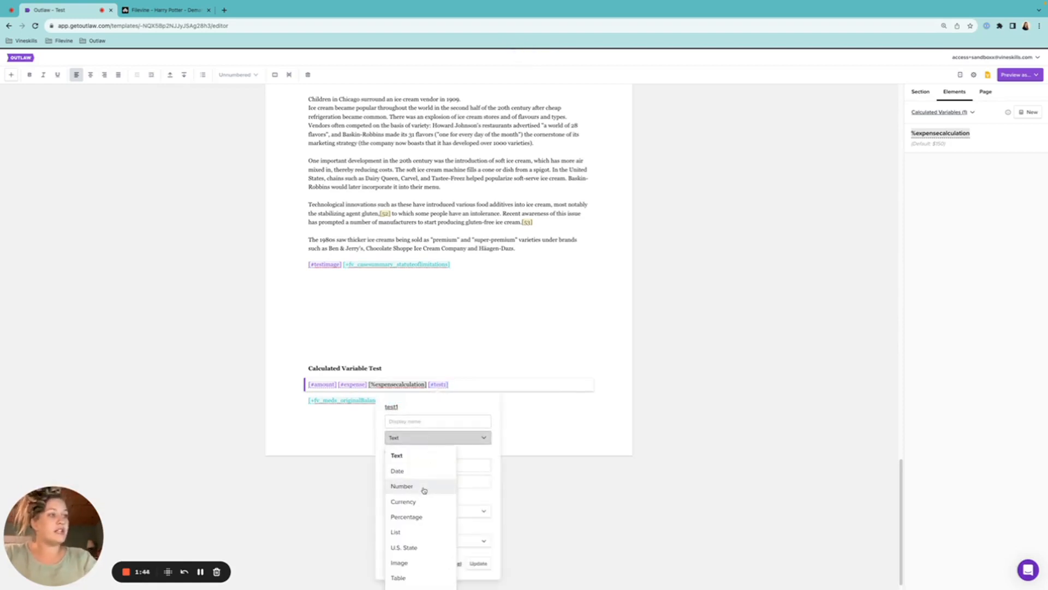
{"action": "scroll", "coordinate": [424, 490], "scroll_direction": "down", "scroll_amount": 1}
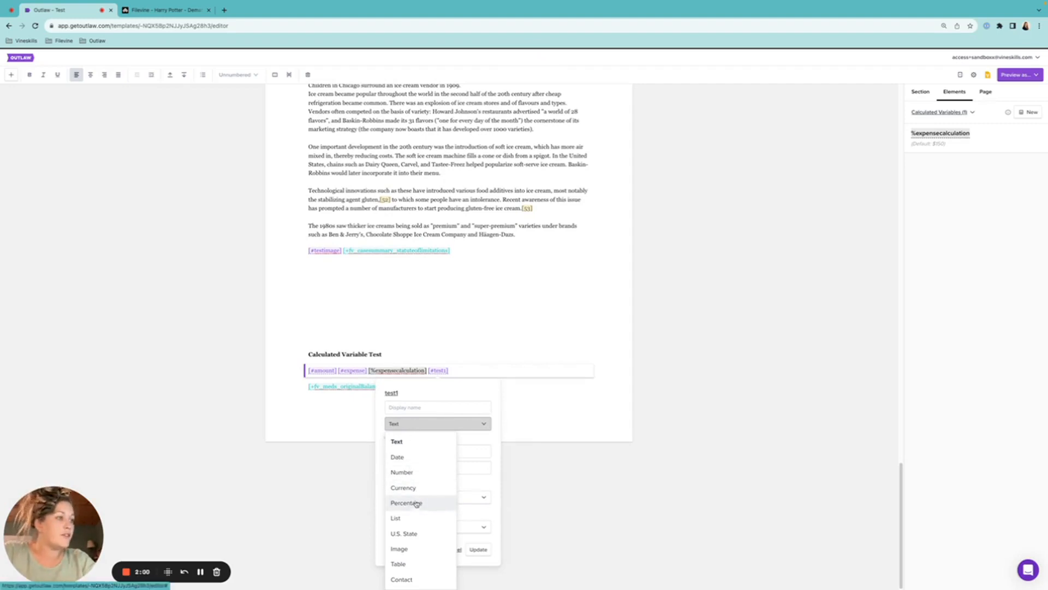
{"action": "left_click", "coordinate": [412, 474]}
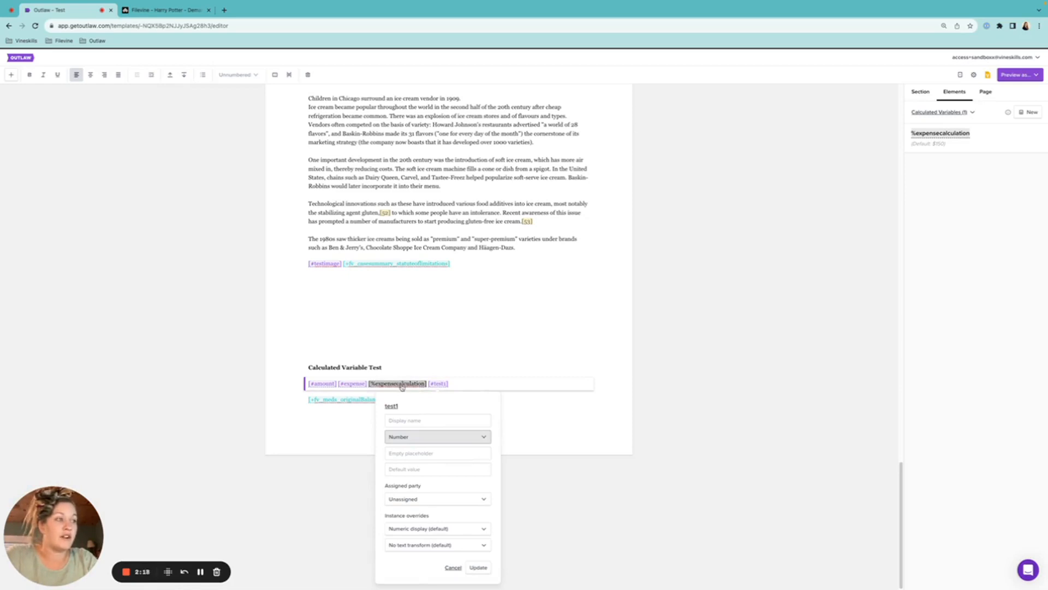
{"action": "left_click", "coordinate": [463, 385]}
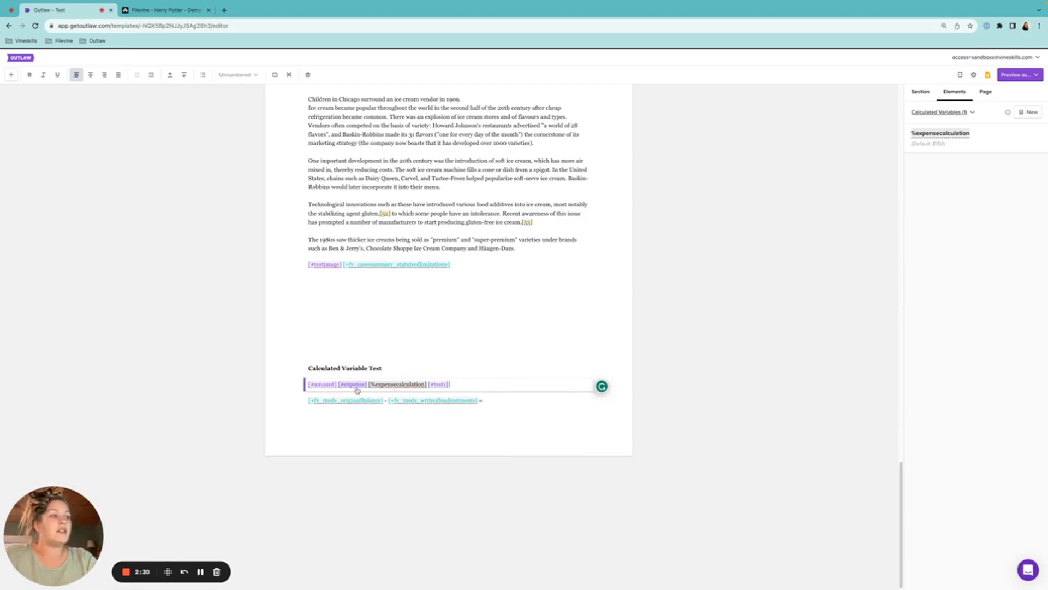
Step: Append the existing amount variable to the end of the expensecalculation variable's formula
{"action": "left_click", "coordinate": [386, 384]}
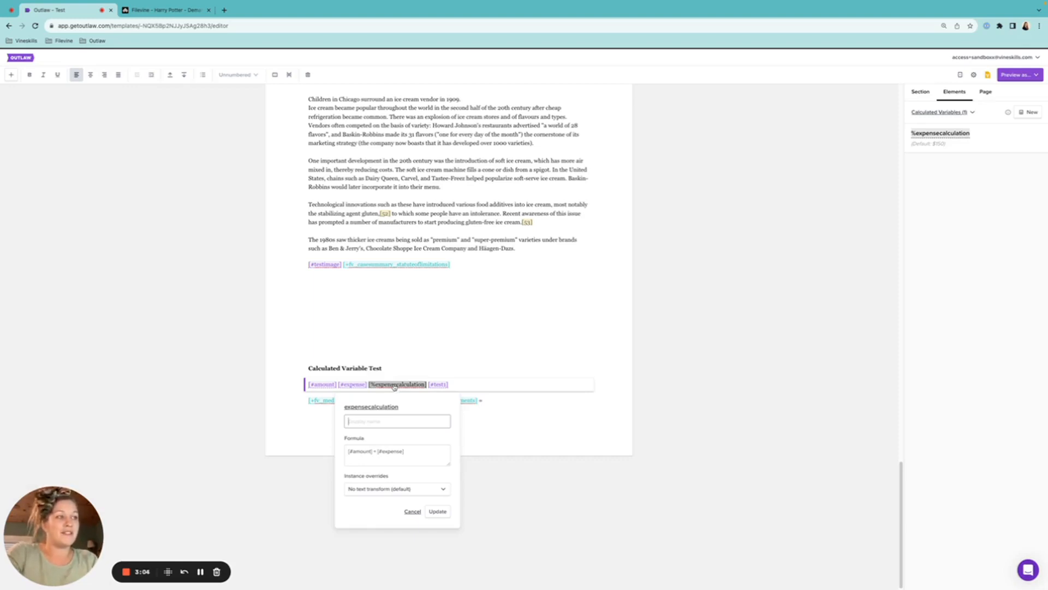
{"action": "left_click", "coordinate": [410, 453]}
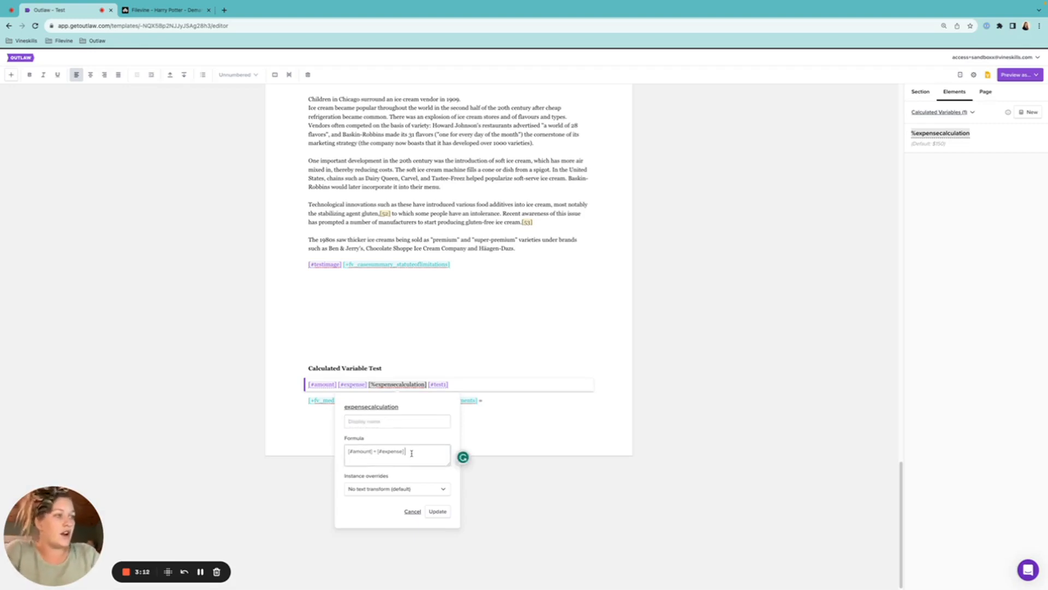
{"action": "type", "text": "["}
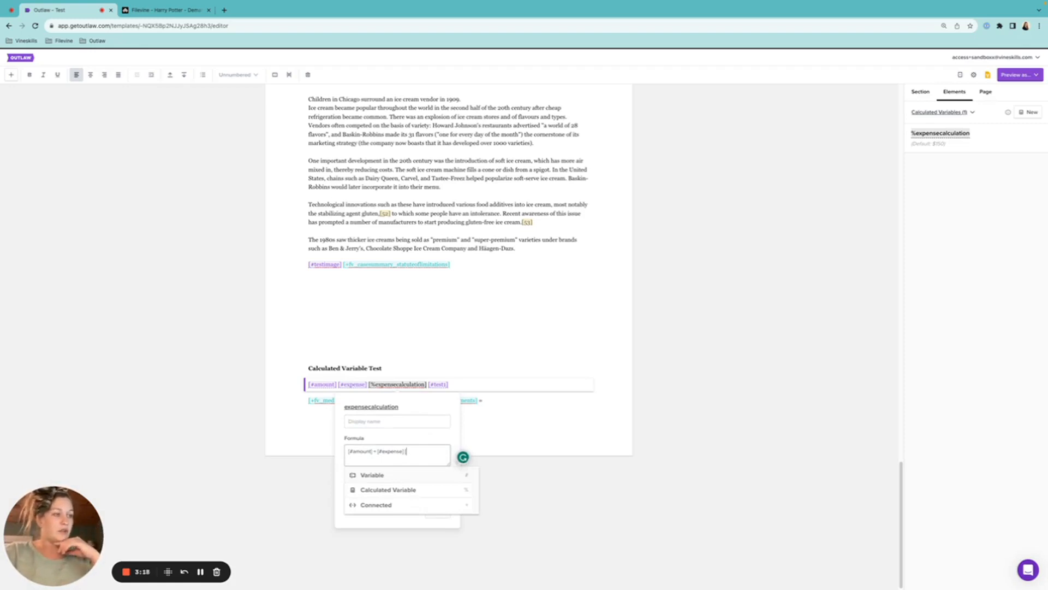
{"action": "left_click", "coordinate": [404, 476]}
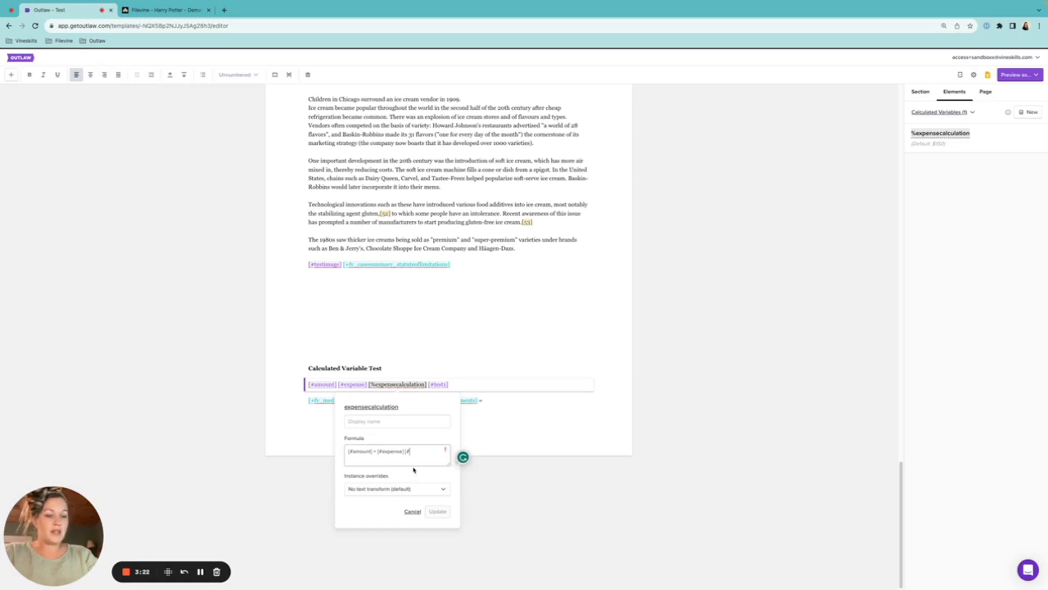
{"action": "type", "text": "AMOUN"}
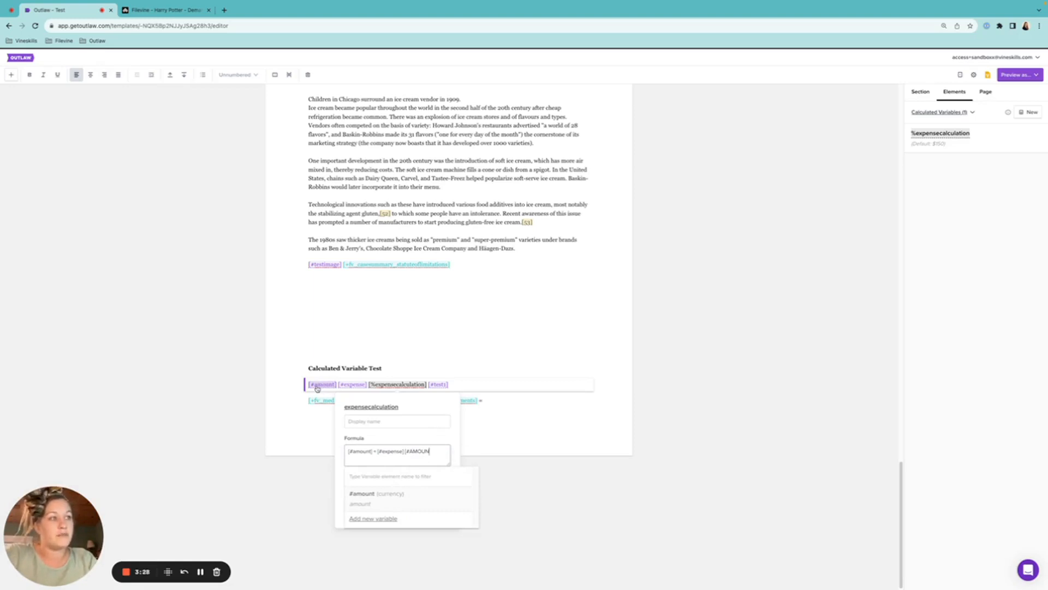
{"action": "left_click", "coordinate": [389, 497]}
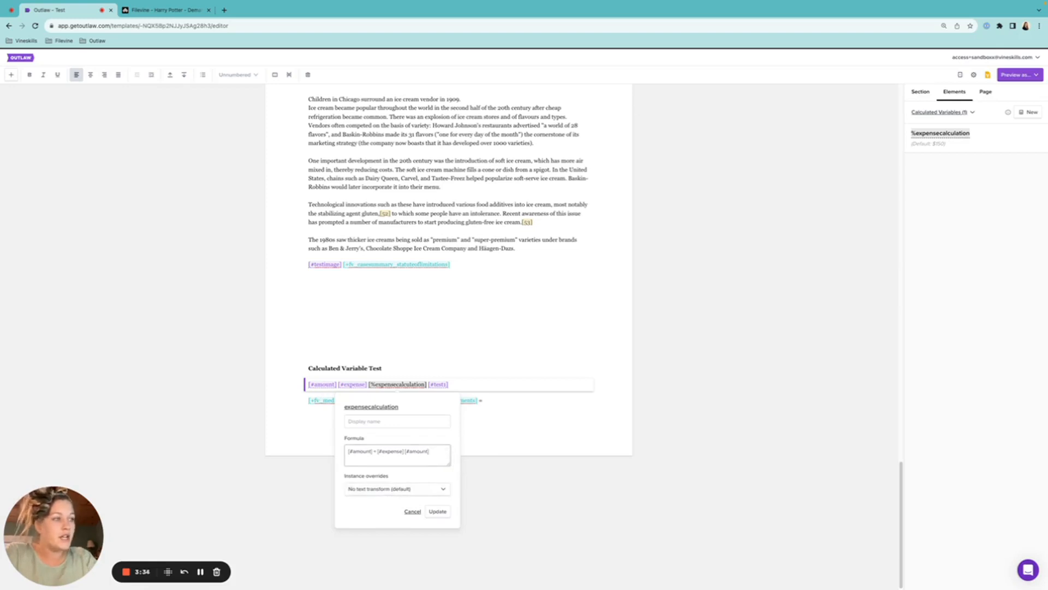
Step: Remove the appended amount variable from the end of the expensecalculation formula
{"action": "key", "text": "BackSpace"}
{"action": "key", "text": "BackSpace"}
{"action": "key", "text": "BackSpace"}
{"action": "key", "text": "BackSpace"}
{"action": "key", "text": "BackSpace"}
{"action": "key", "text": "BackSpace"}
{"action": "key", "text": "BackSpace"}
{"action": "key", "text": "BackSpace"}
{"action": "key", "text": "BackSpace"}
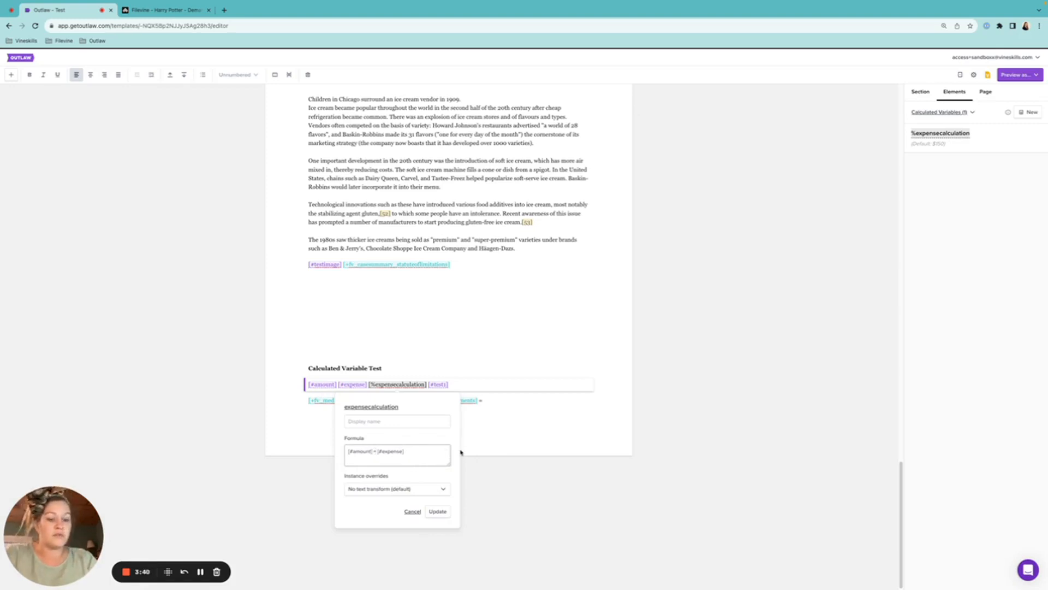
Step: Try adding the subtraction, multiplication and division operators before the expense variable in the formula, then discard the edit
{"action": "type", "text": "- "}
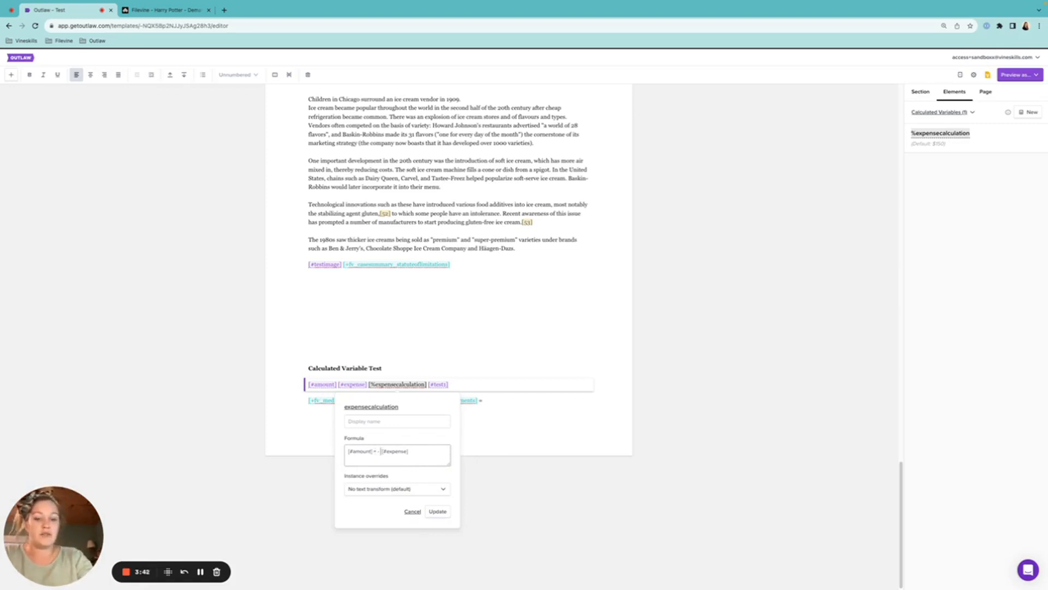
{"action": "type", "text": "\""}
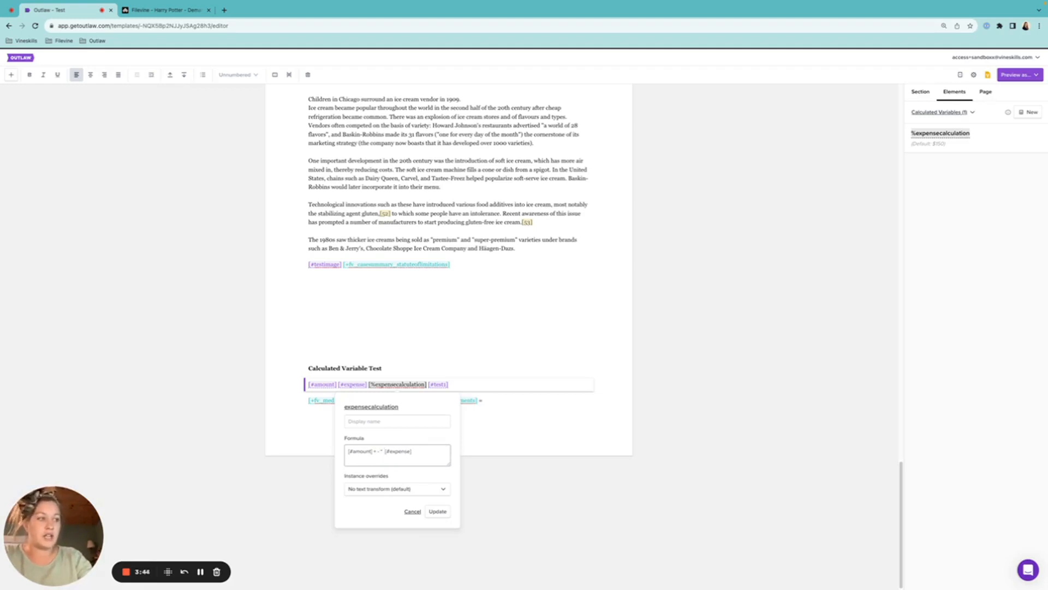
{"action": "type", "text": " /"}
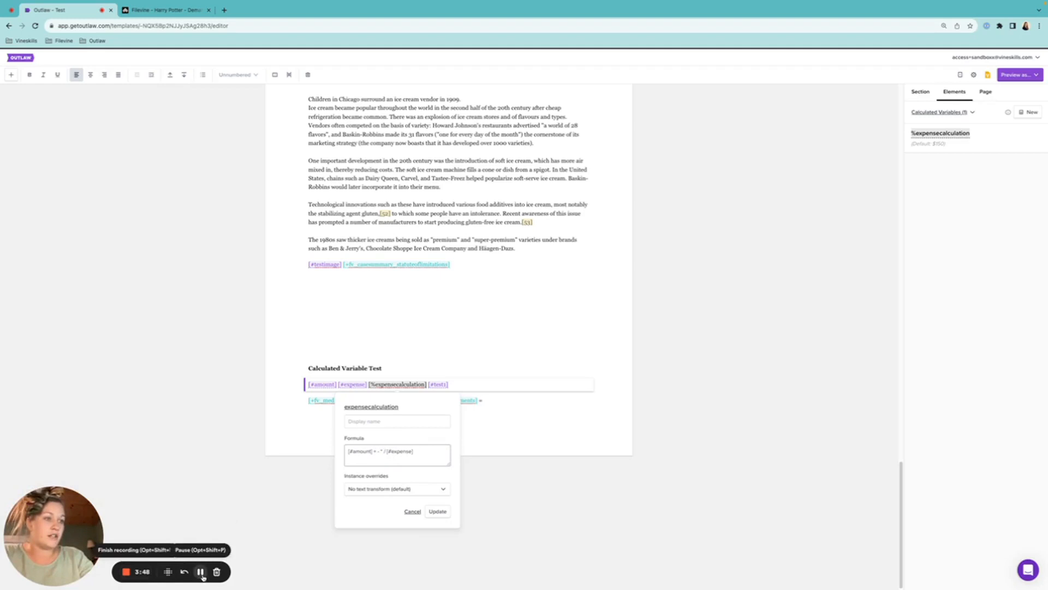
{"action": "left_click", "coordinate": [454, 422]}
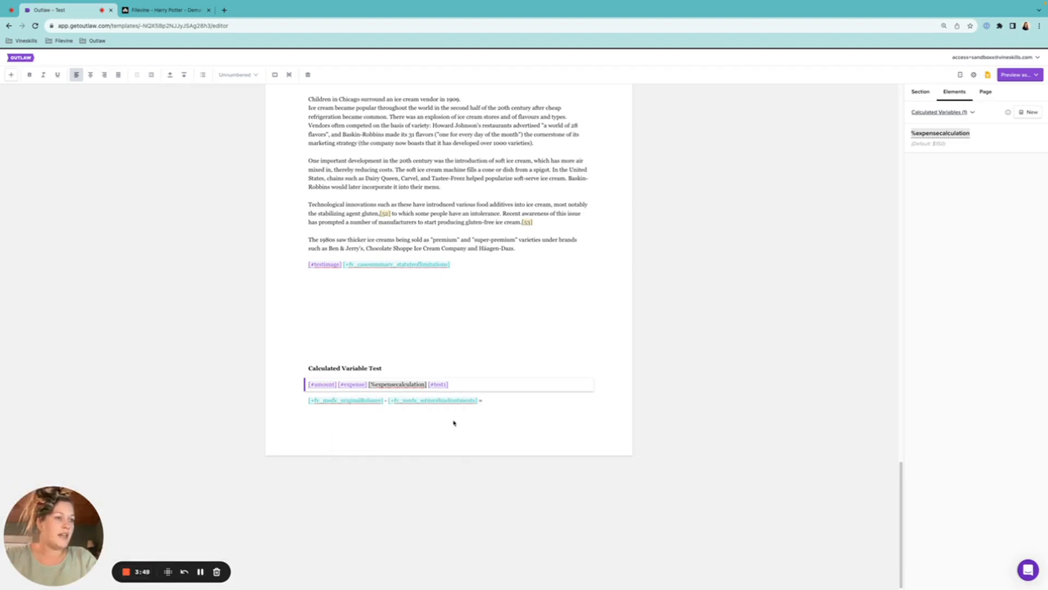
Step: Reopen the expensecalculation variable and update it with the formula [#amount] + [#expense]
{"action": "left_click", "coordinate": [397, 385]}
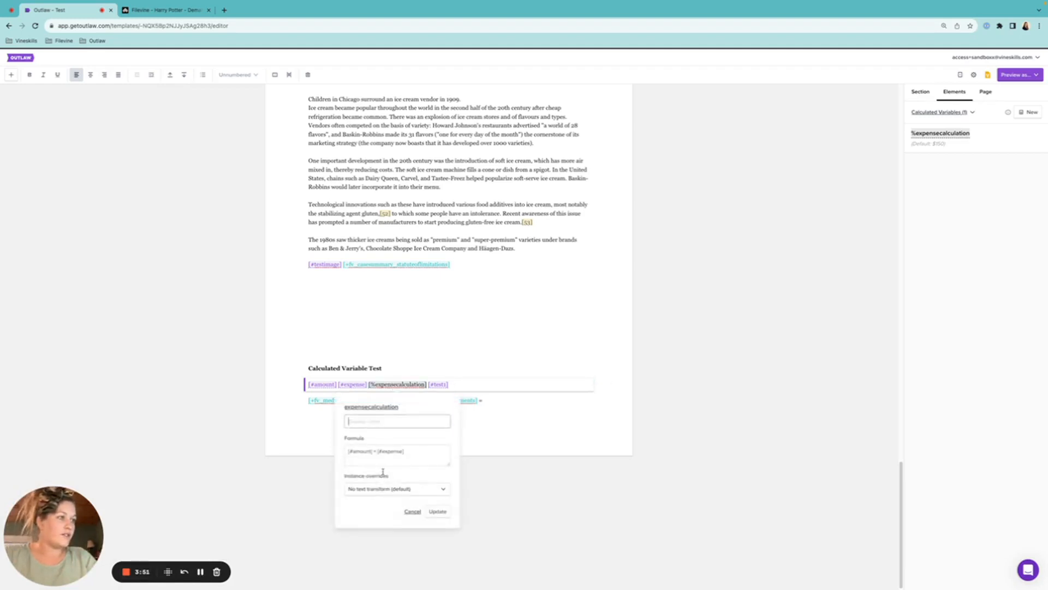
{"action": "left_click", "coordinate": [415, 456]}
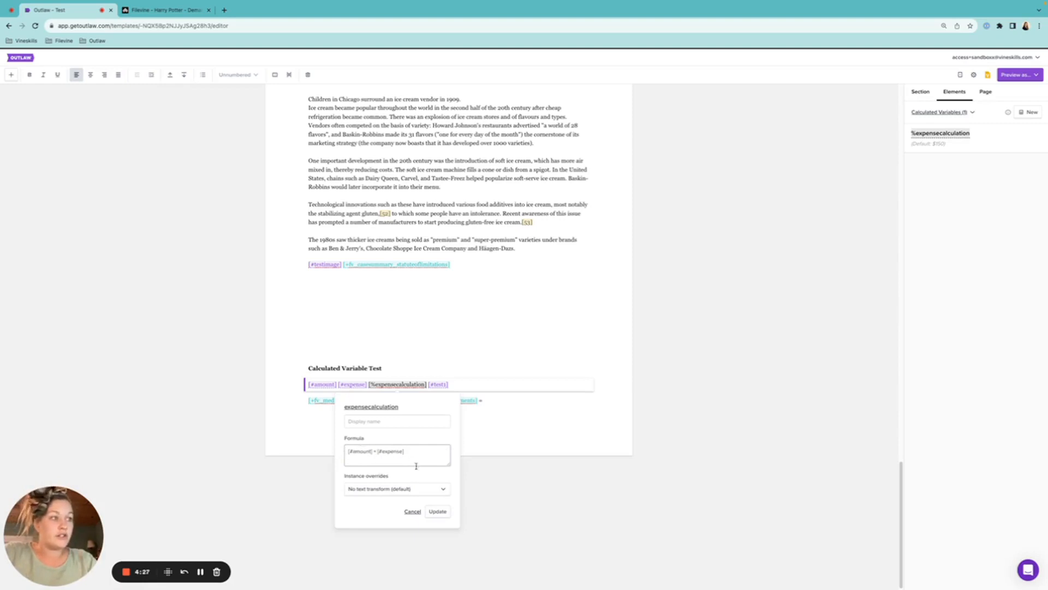
{"action": "left_click", "coordinate": [437, 511]}
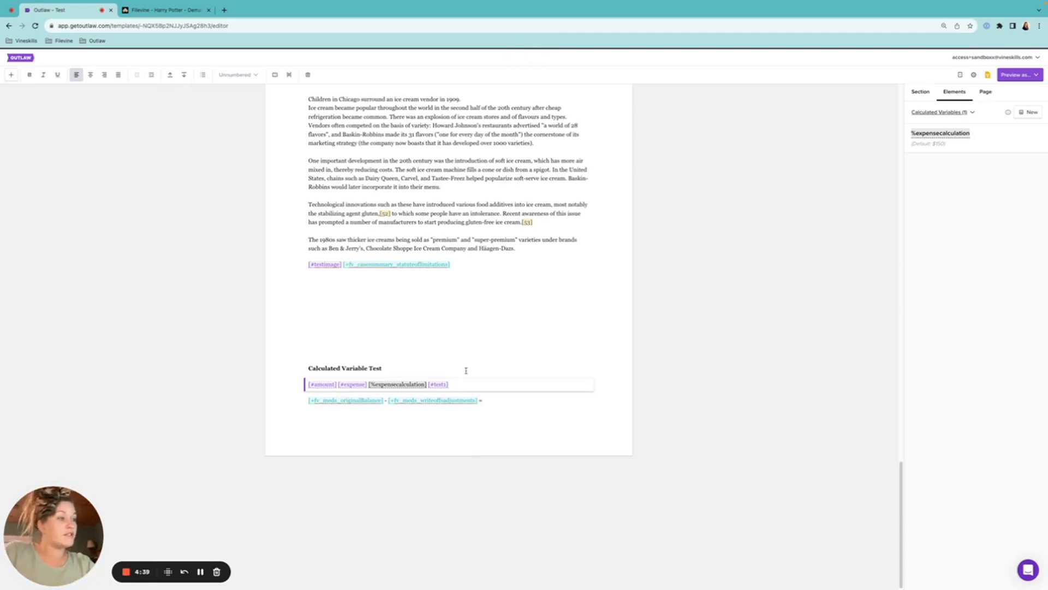
Step: Preview the template as Flow (Web), check the values under Calculated Variable Test, and close the preview
{"action": "left_click", "coordinate": [1024, 78]}
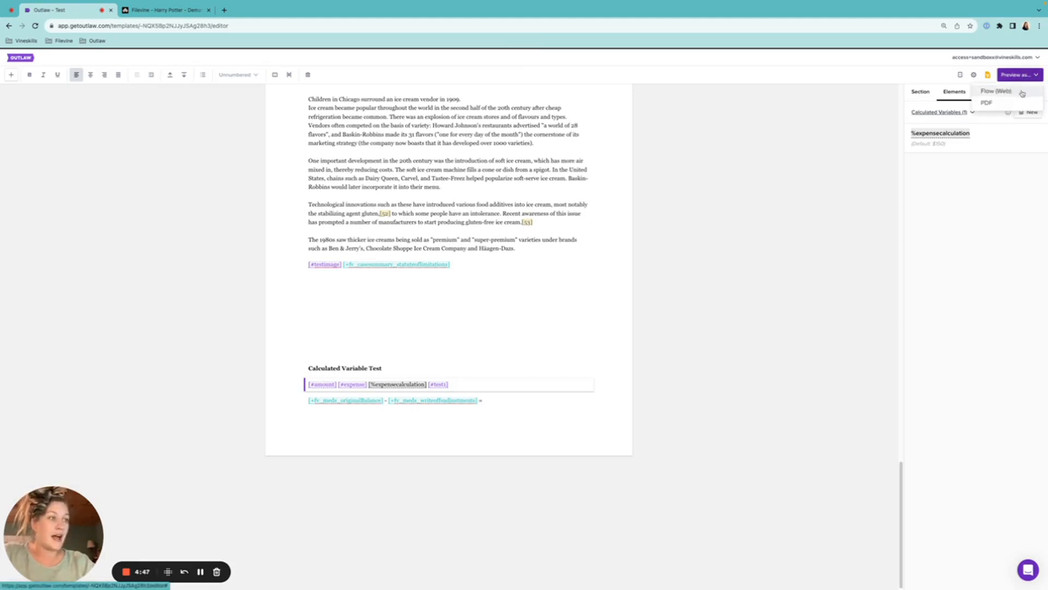
{"action": "left_click", "coordinate": [1023, 93]}
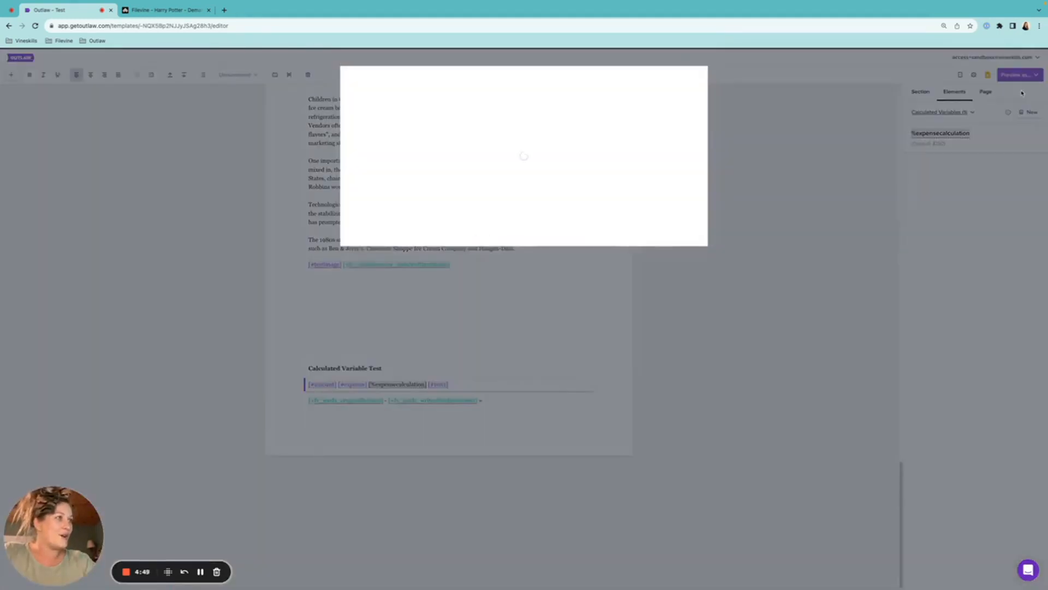
{"action": "scroll", "coordinate": [587, 296], "scroll_direction": "down", "scroll_amount": 20}
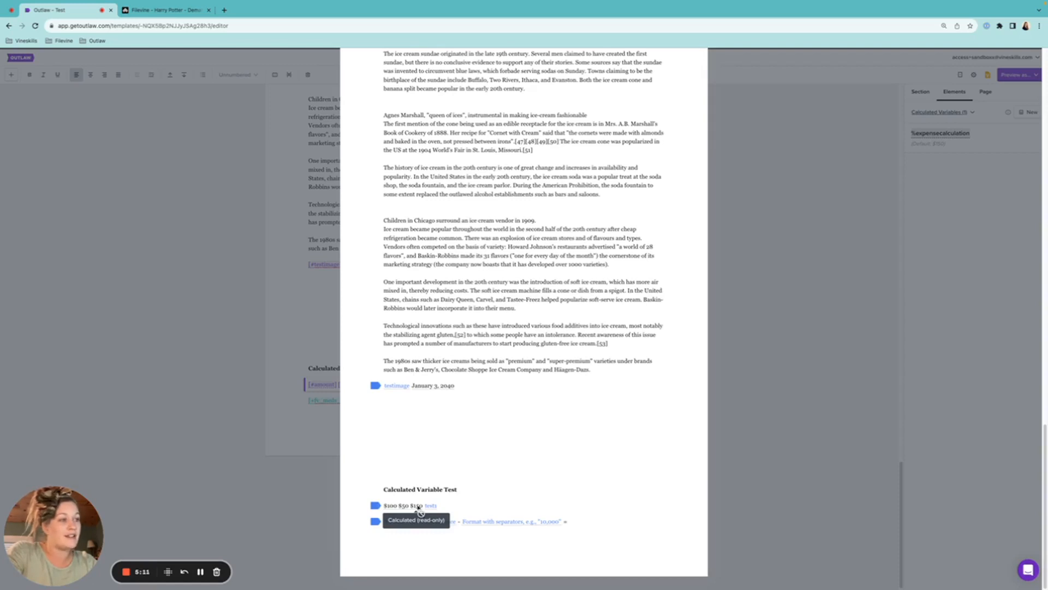
{"action": "left_click", "coordinate": [328, 435]}
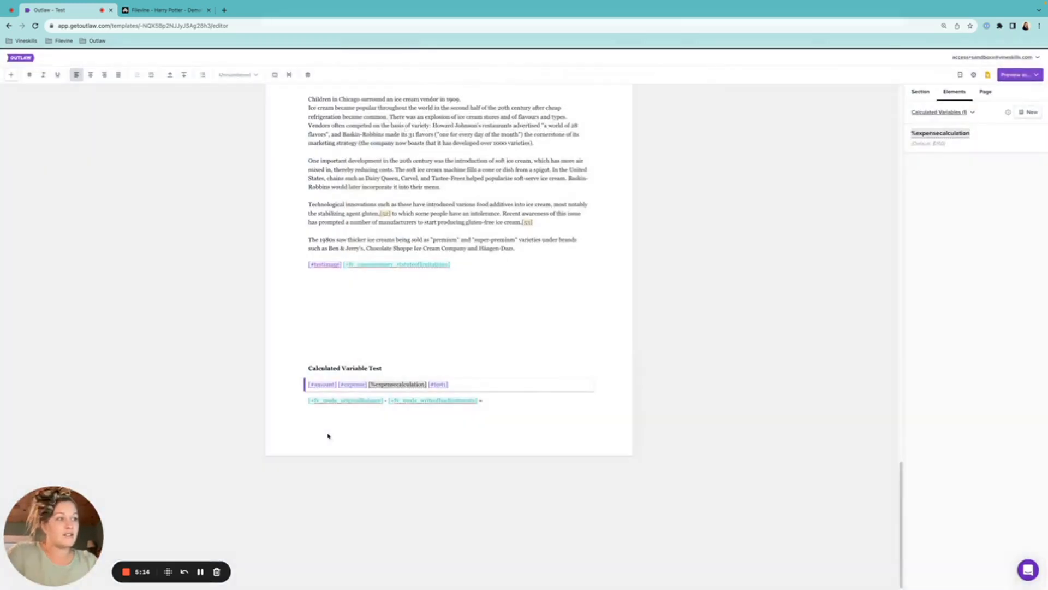
Step: Review the expensecalculation formula, then delete the test1 variable from the end of its line
{"action": "left_click", "coordinate": [397, 385]}
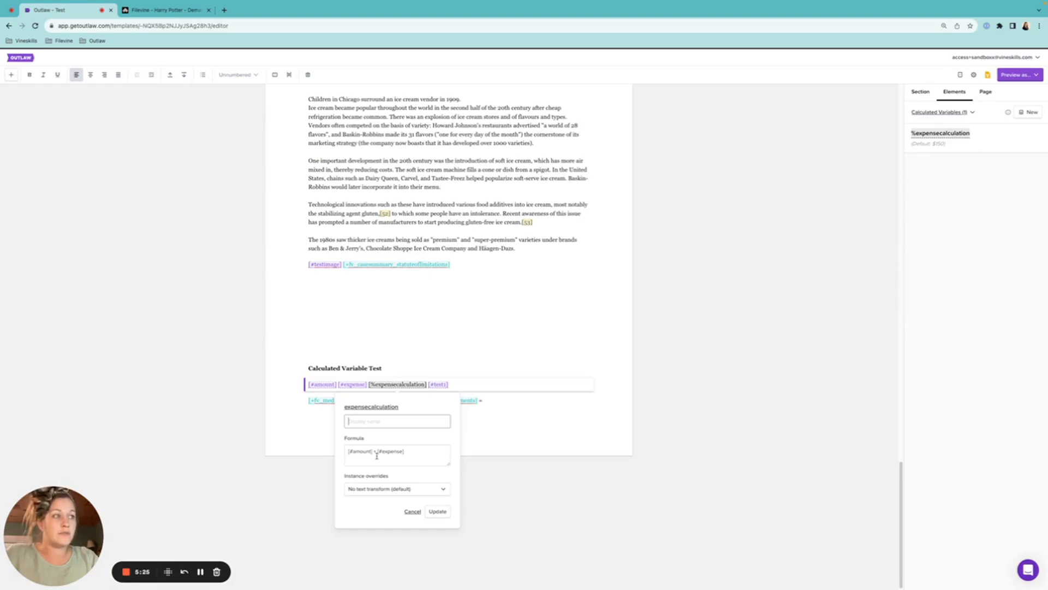
{"action": "left_click", "coordinate": [470, 383]}
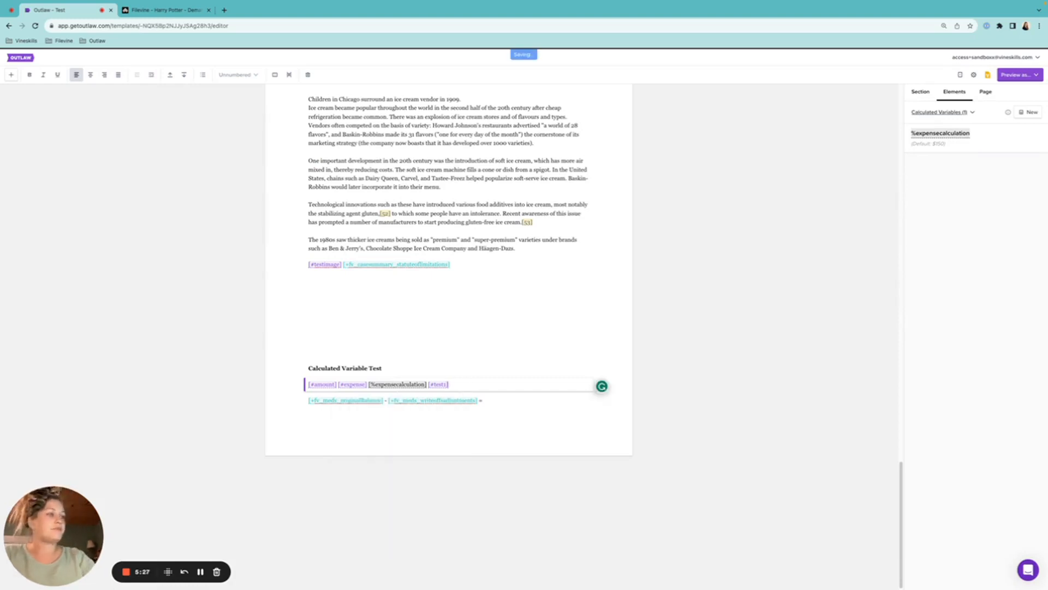
{"action": "key", "text": "BackSpace"}
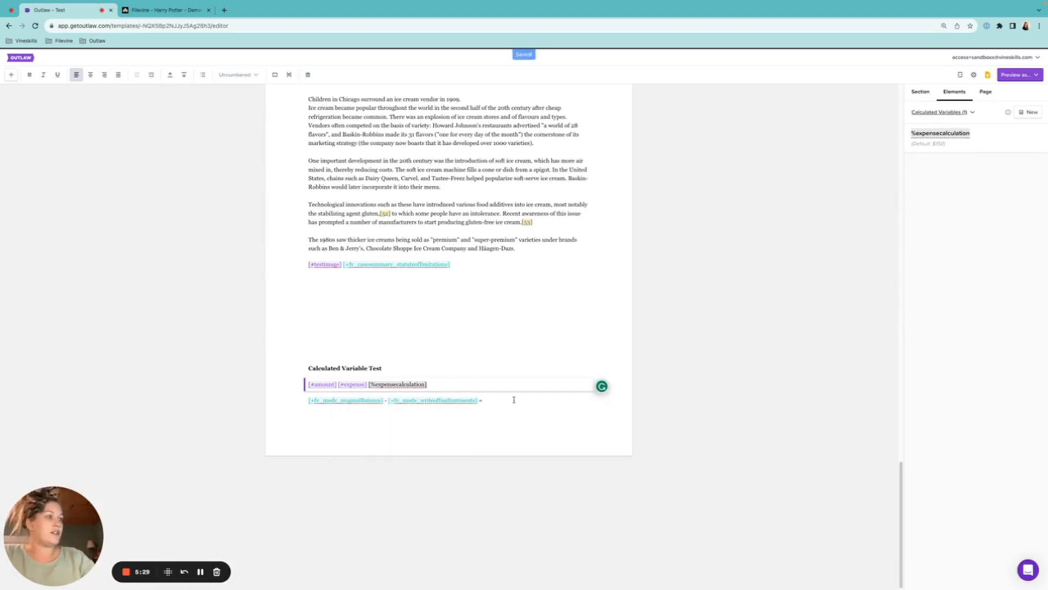
Step: Add a new calculated variable named Medbalance after the equals sign on the original balance and write-offs line
{"action": "left_click", "coordinate": [512, 399]}
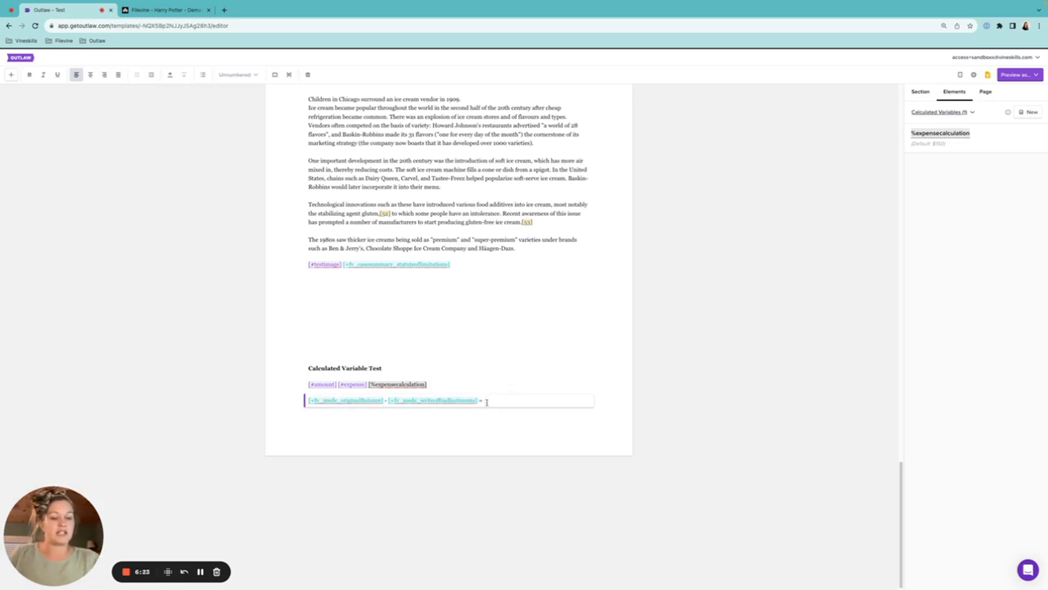
{"action": "type", "text": "["}
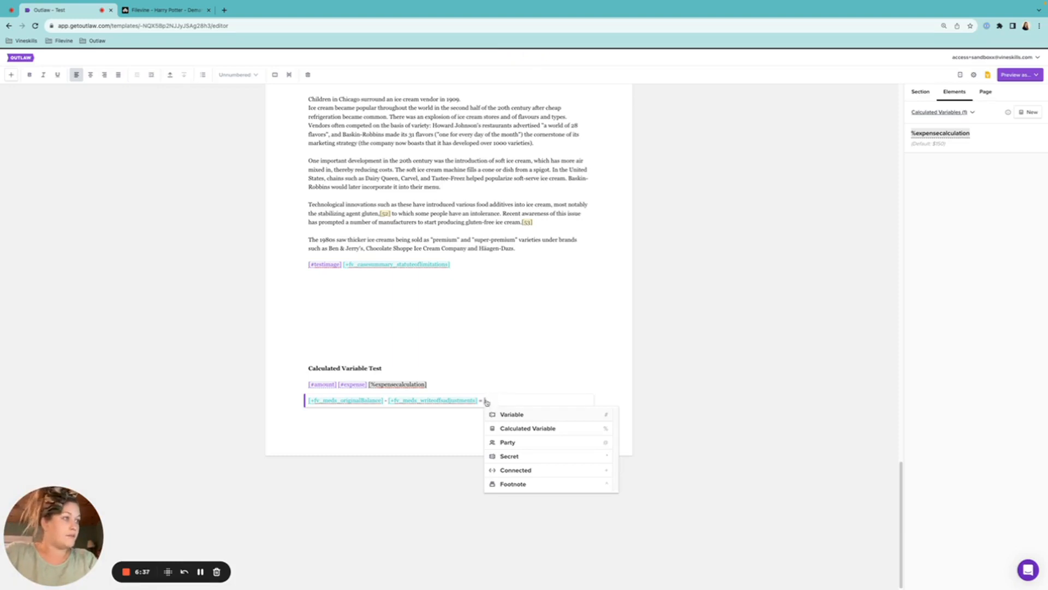
{"action": "left_click", "coordinate": [510, 430]}
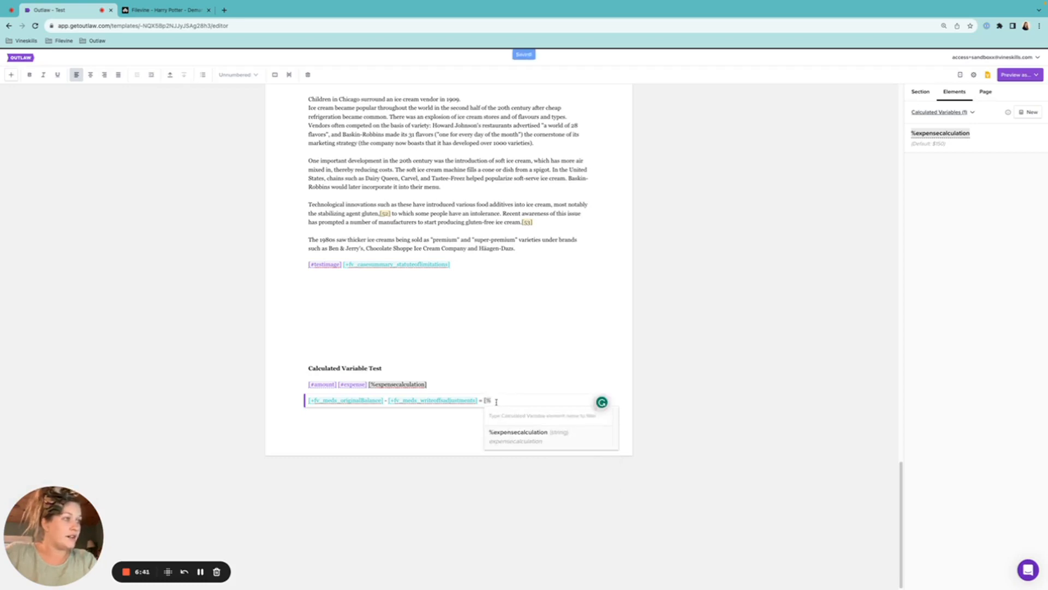
{"action": "key", "text": "BackSpace"}
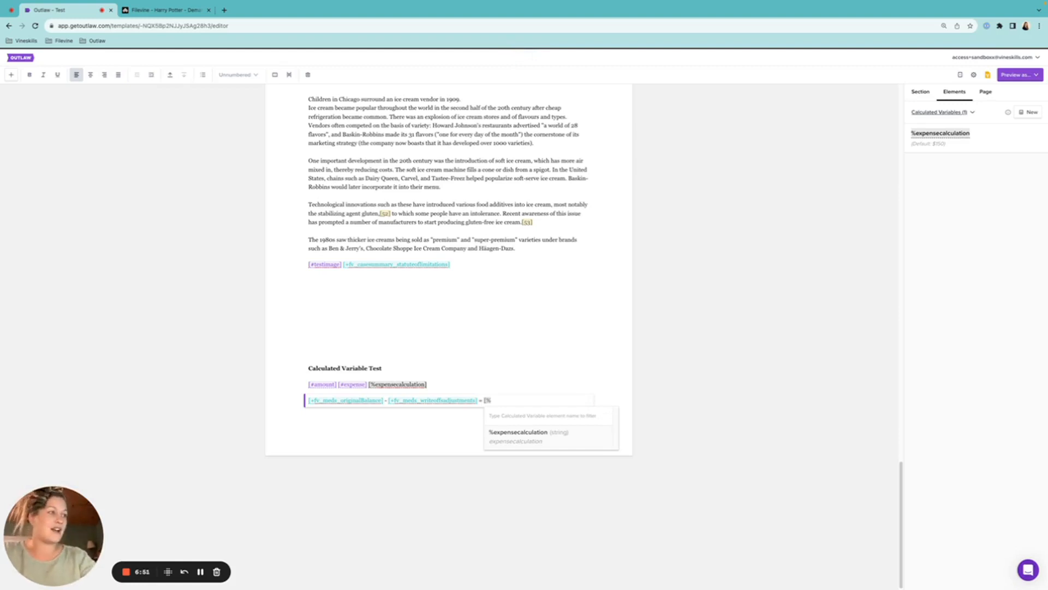
{"action": "type", "text": "MEDB"}
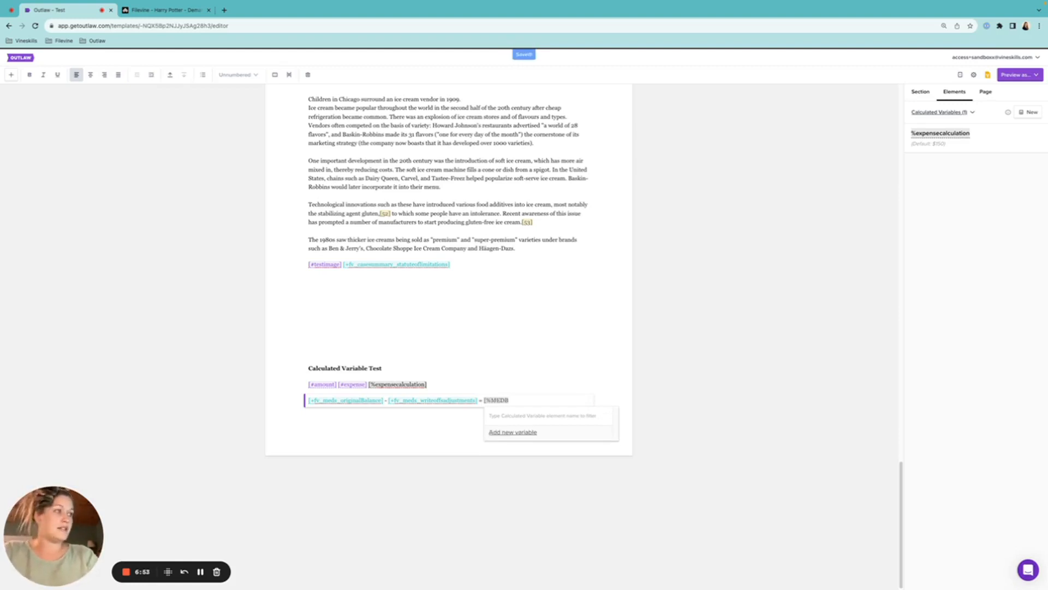
{"action": "type", "text": "ALANCE"}
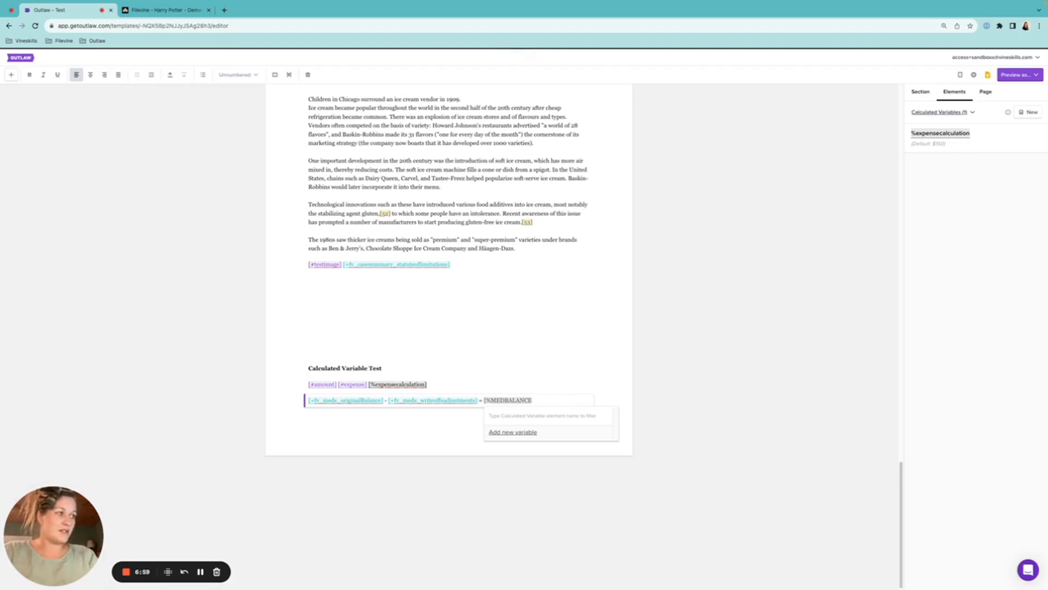
{"action": "key", "text": "BackSpace"}
{"action": "key", "text": "BackSpace"}
{"action": "key", "text": "BackSpace"}
{"action": "key", "text": "BackSpace"}
{"action": "key", "text": "BackSpace"}
{"action": "key", "text": "BackSpace"}
{"action": "key", "text": "BackSpace"}
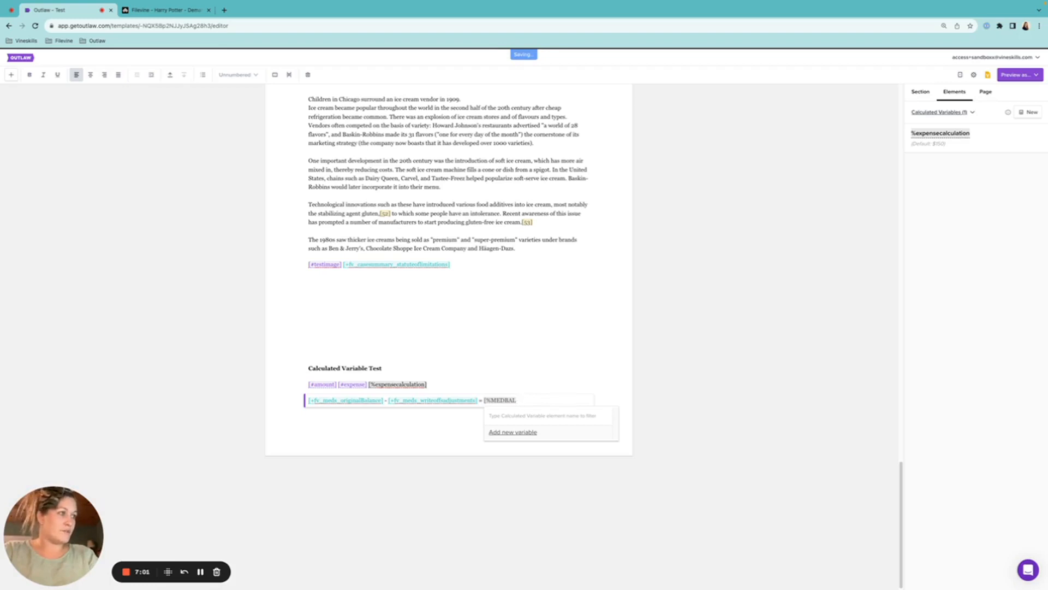
{"action": "type", "text": "d"}
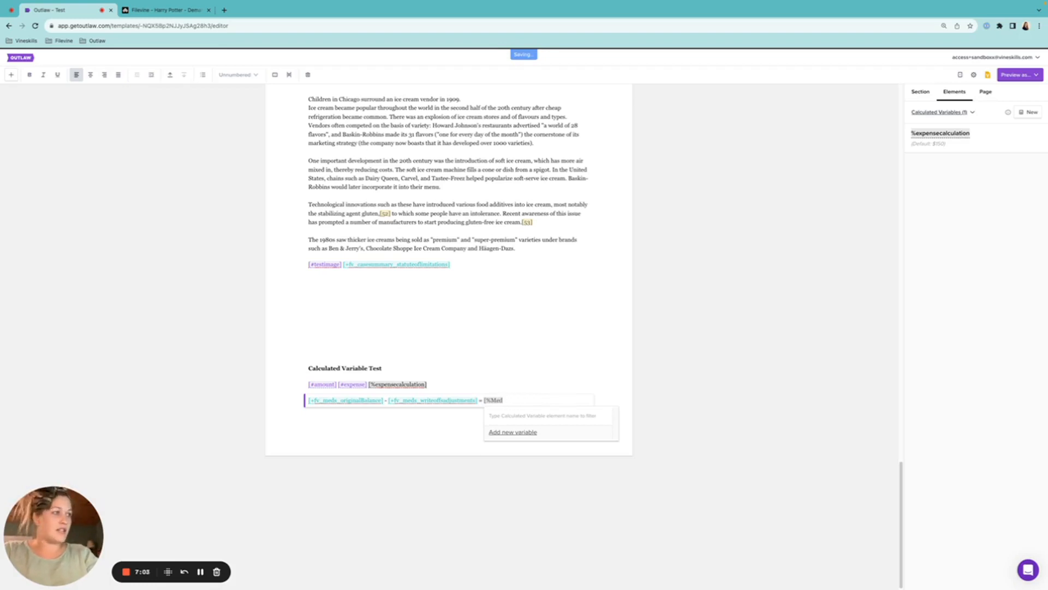
{"action": "type", "text": "balanc"}
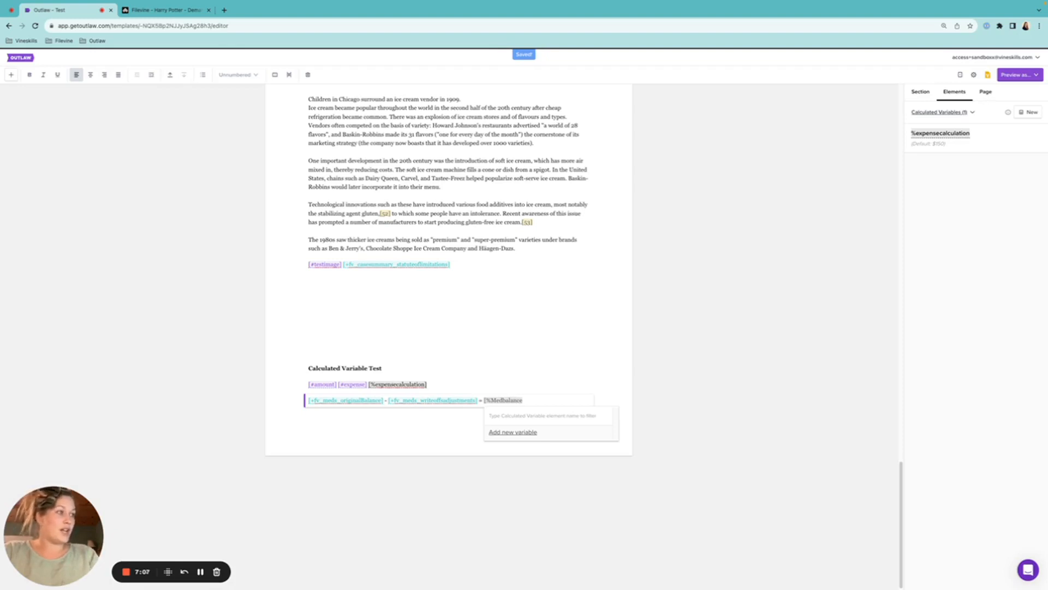
{"action": "type", "text": "e"}
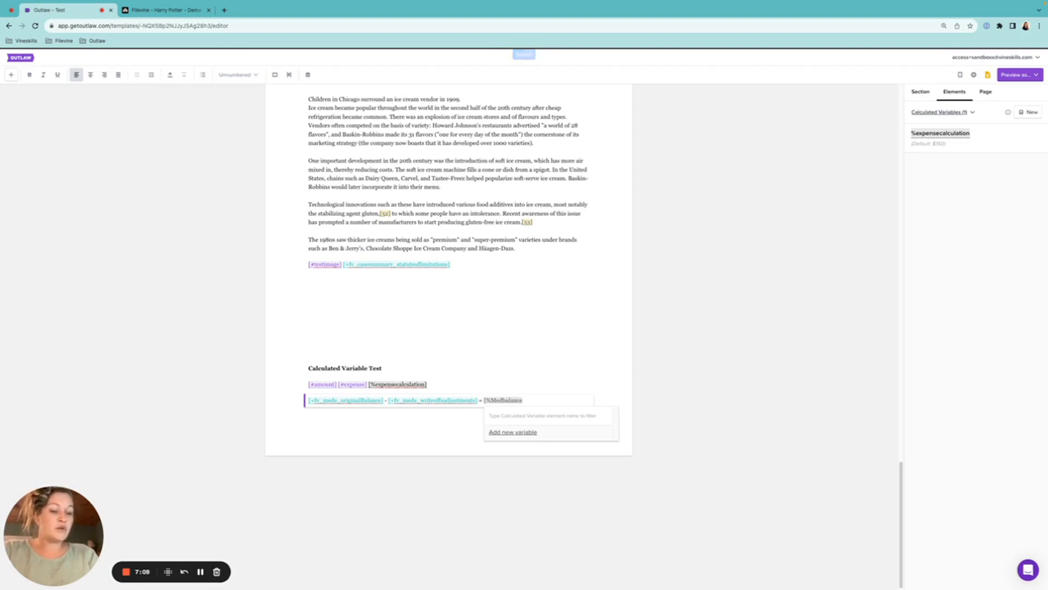
{"action": "type", "text": "]"}
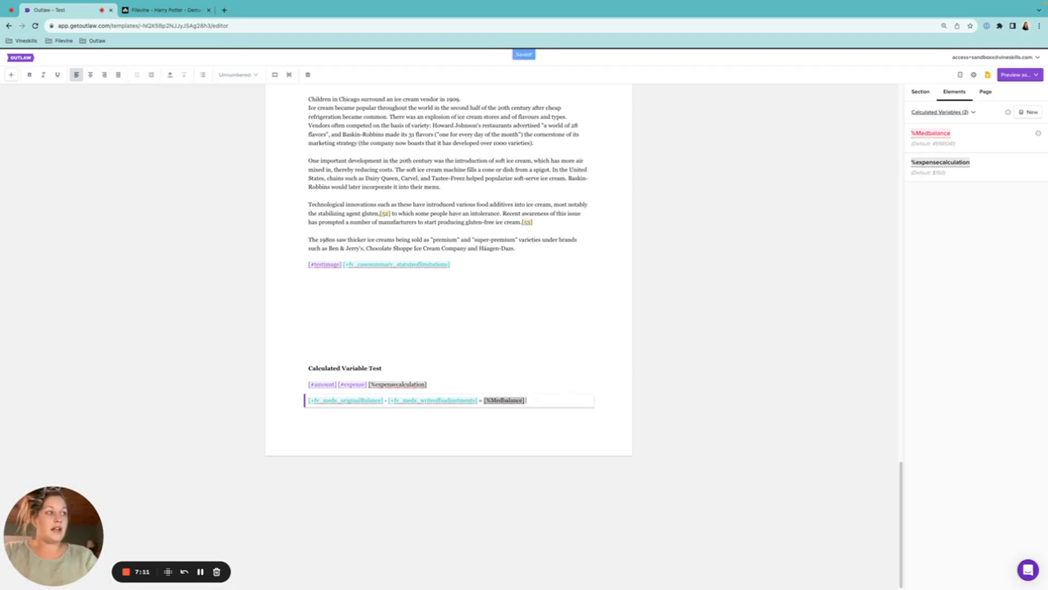
{"action": "left_click", "coordinate": [492, 383]}
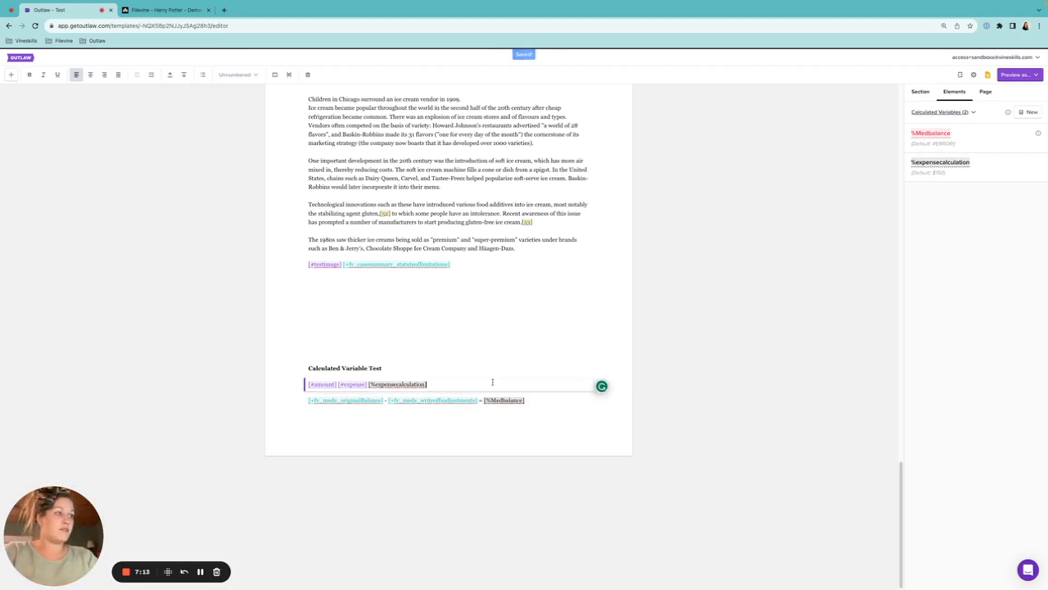
Step: Define the Medbalance formula as [+fv_meds_originalBalance] - [+fv_meds_writeoffsadjustments] and update the variable
{"action": "left_click", "coordinate": [501, 403]}
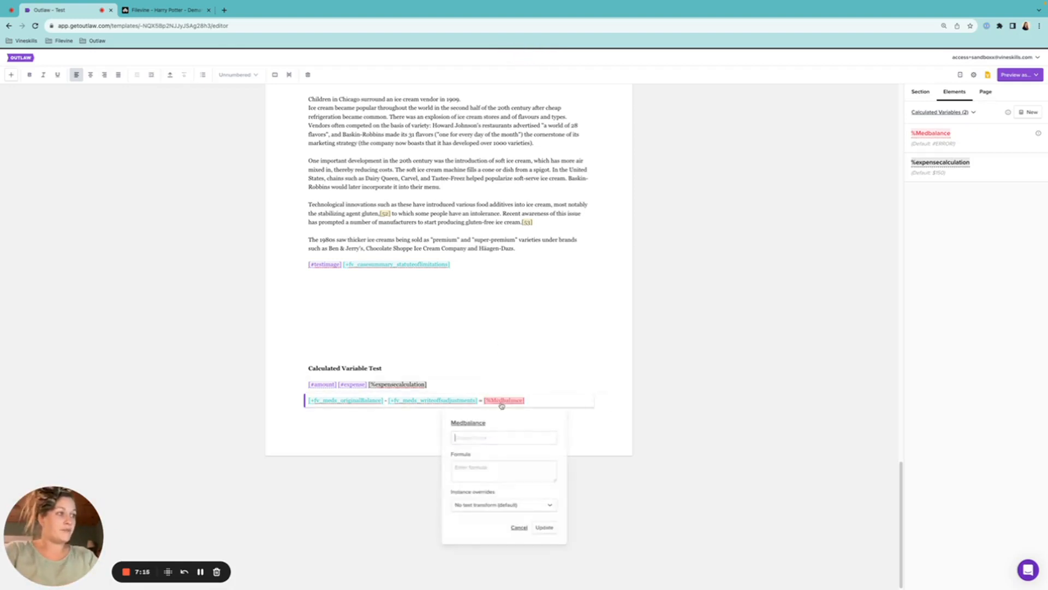
{"action": "left_click", "coordinate": [475, 472]}
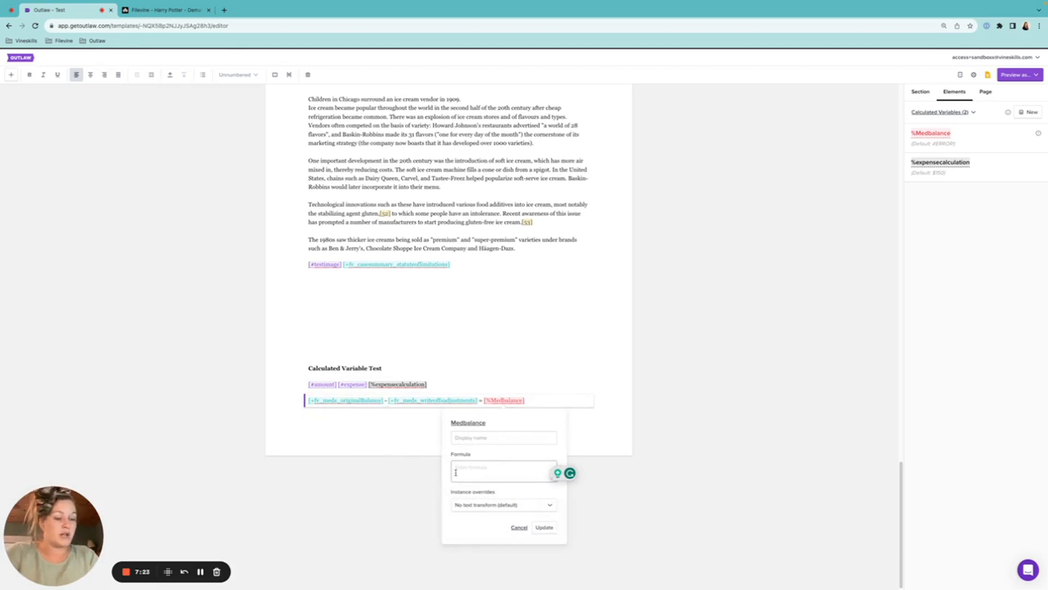
{"action": "type", "text": "[+fv_"}
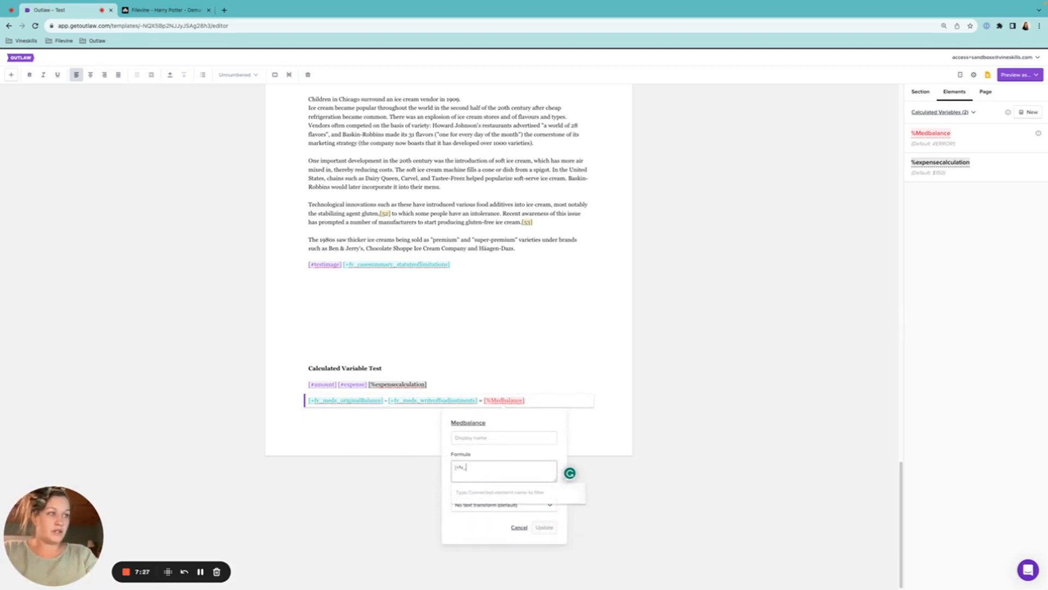
{"action": "type", "text": "origina"}
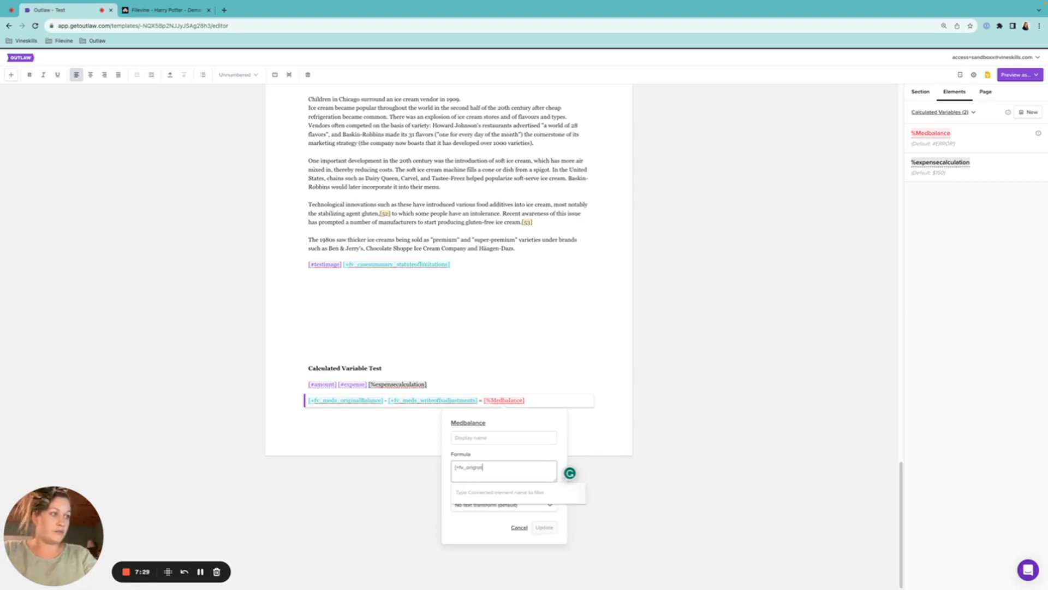
{"action": "left_click", "coordinate": [471, 496]}
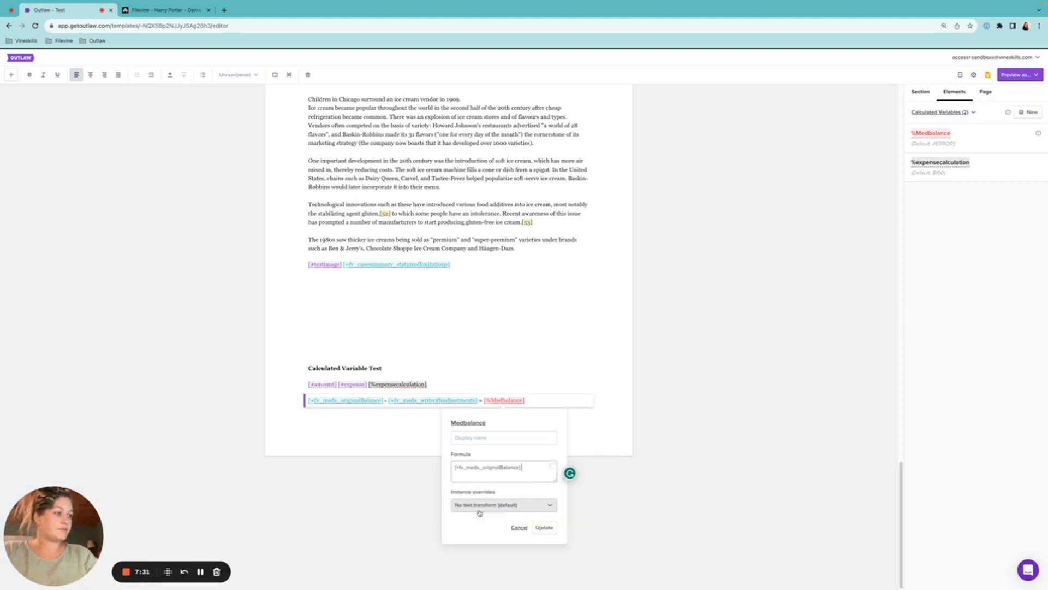
{"action": "left_click", "coordinate": [530, 481]}
{"action": "type", "text": "-"}
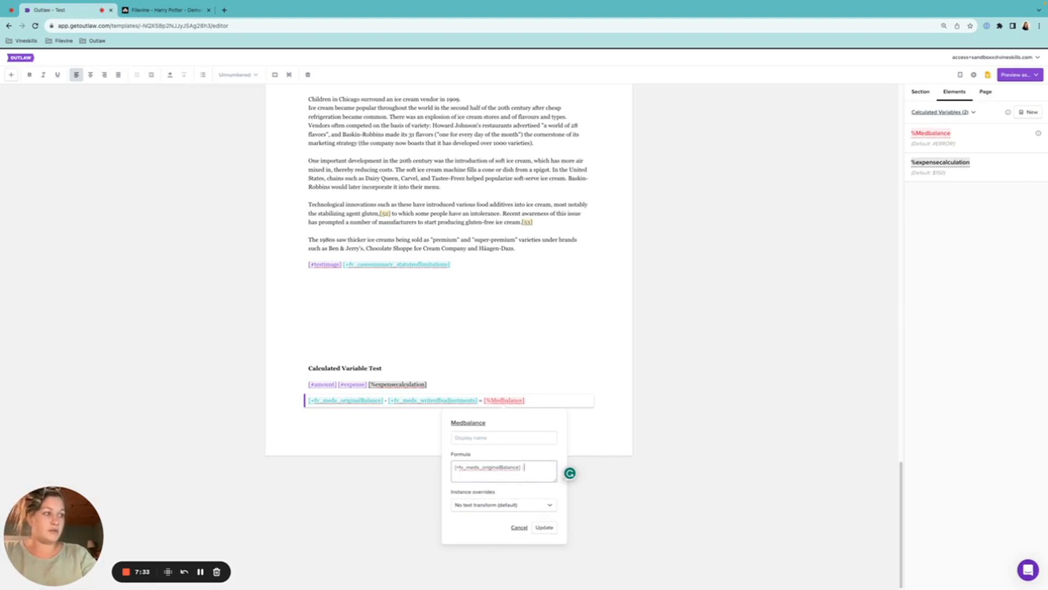
{"action": "type", "text": " [+fv_"}
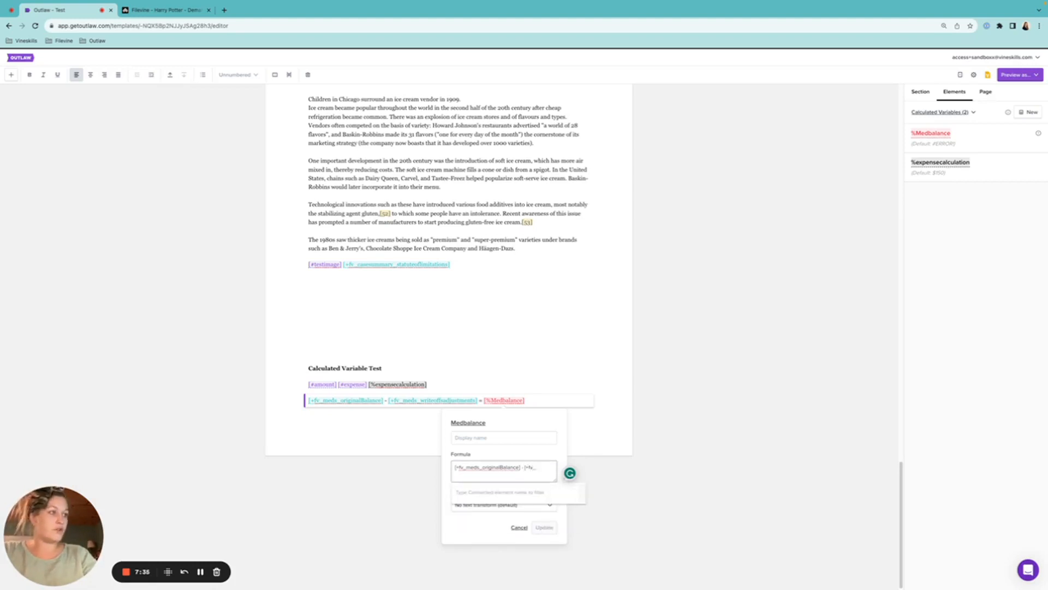
{"action": "type", "text": "writ"}
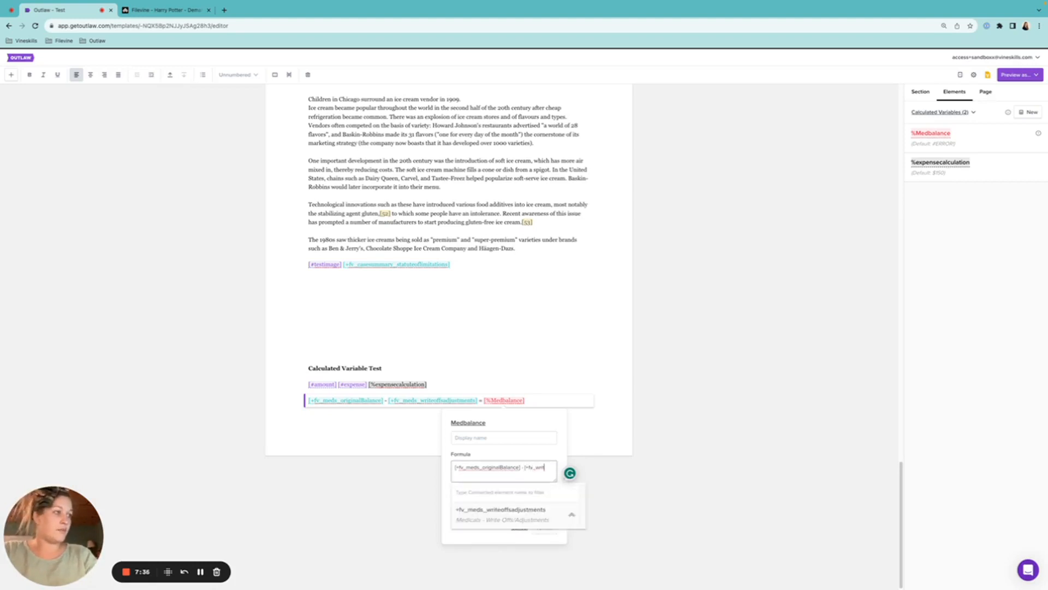
{"action": "left_click", "coordinate": [525, 517]}
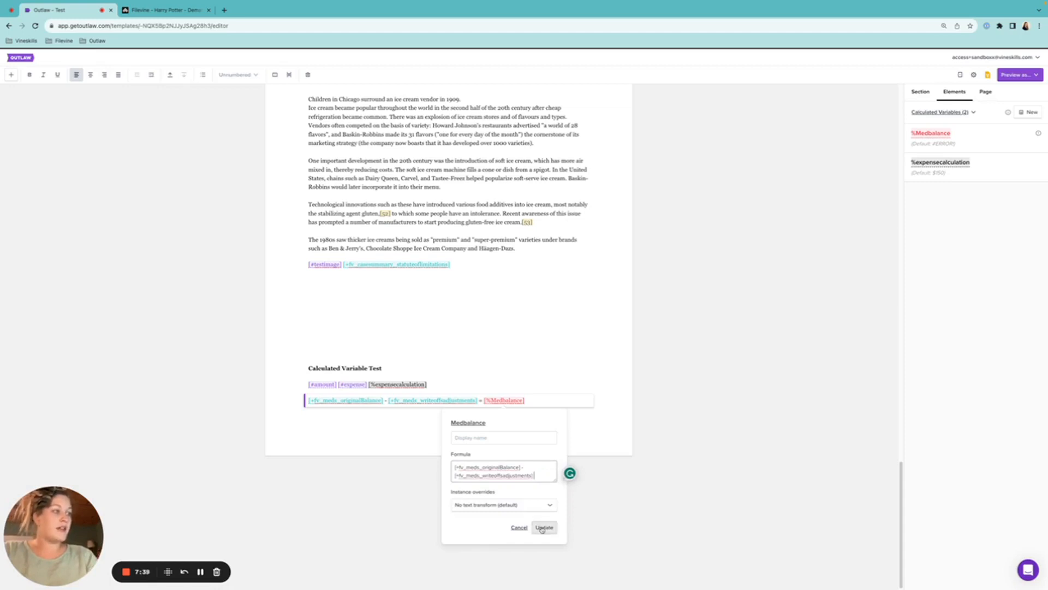
{"action": "left_click", "coordinate": [544, 527]}
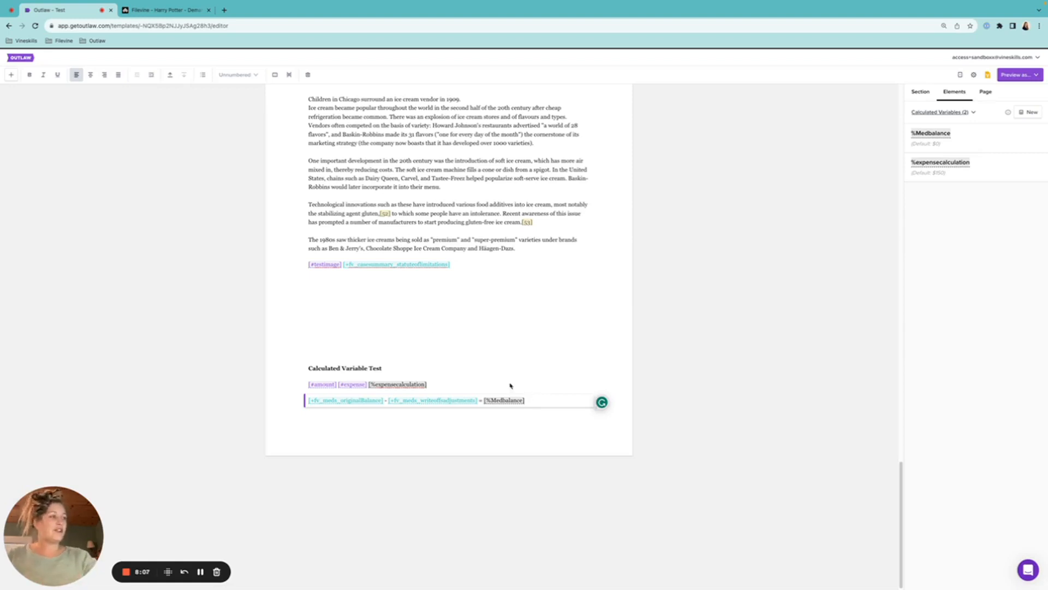
Step: Switch to the Filevine project and examine the Original Balance and Write Offs/Adjustments fields in the Medicals record
{"action": "left_click", "coordinate": [166, 10]}
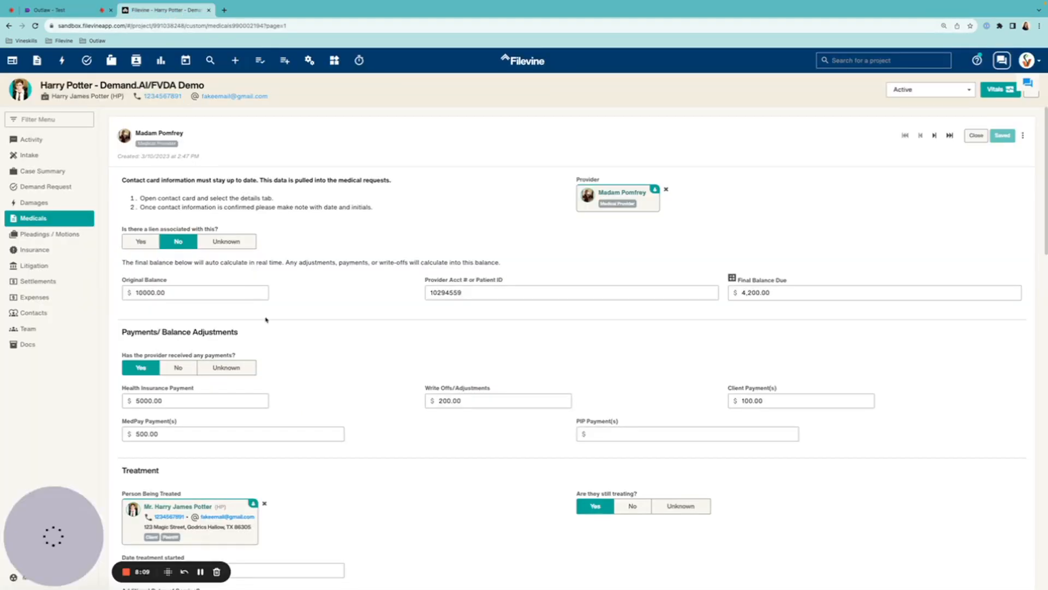
{"action": "scroll", "coordinate": [364, 371], "scroll_direction": "down", "scroll_amount": 2}
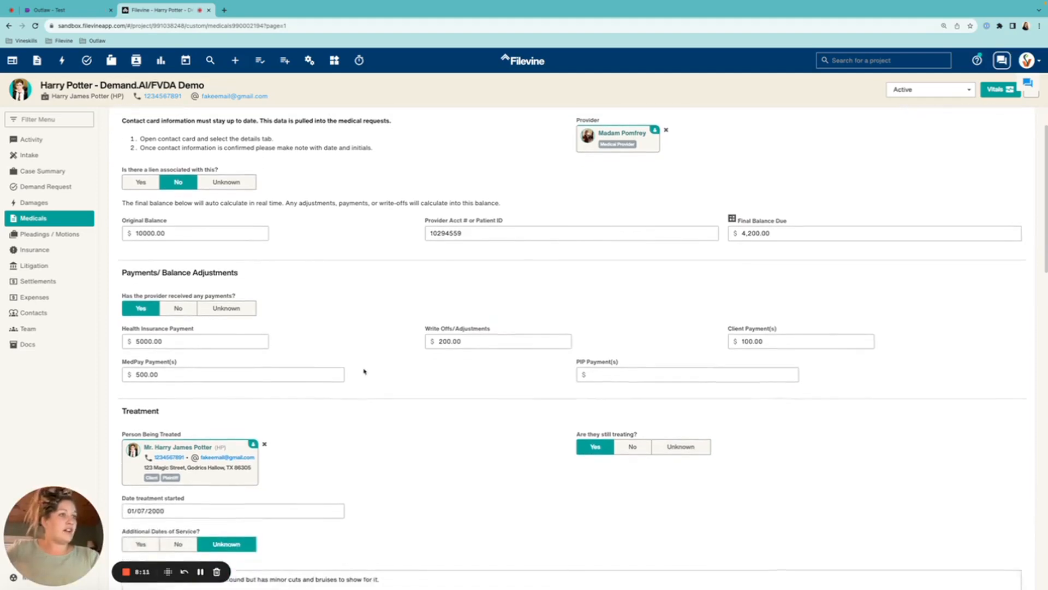
{"action": "left_click_drag", "start_coordinate": [167, 217], "coordinate": [122, 220]}
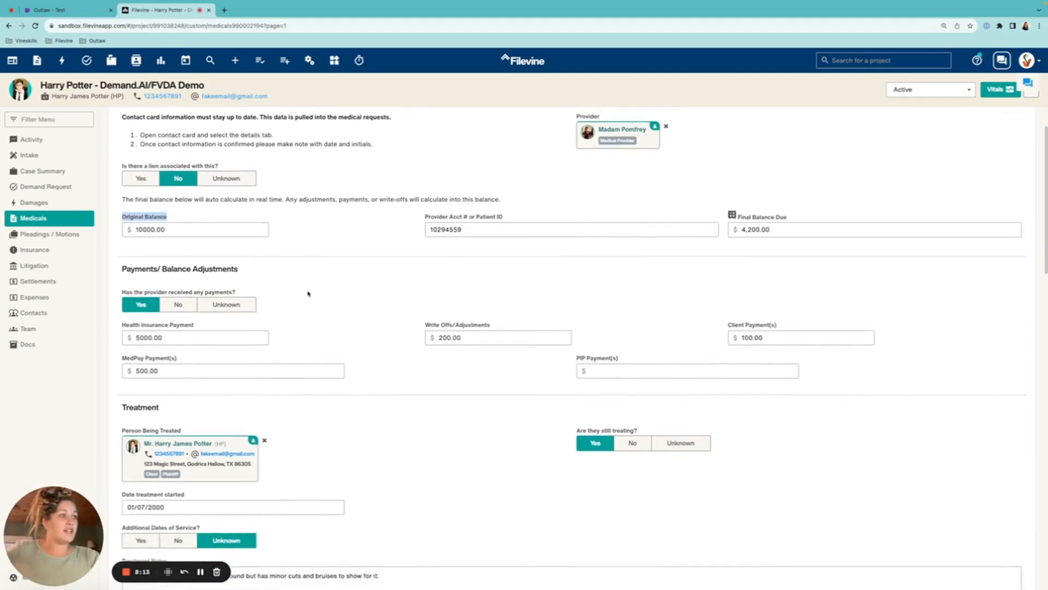
{"action": "left_click_drag", "start_coordinate": [490, 325], "coordinate": [424, 328]}
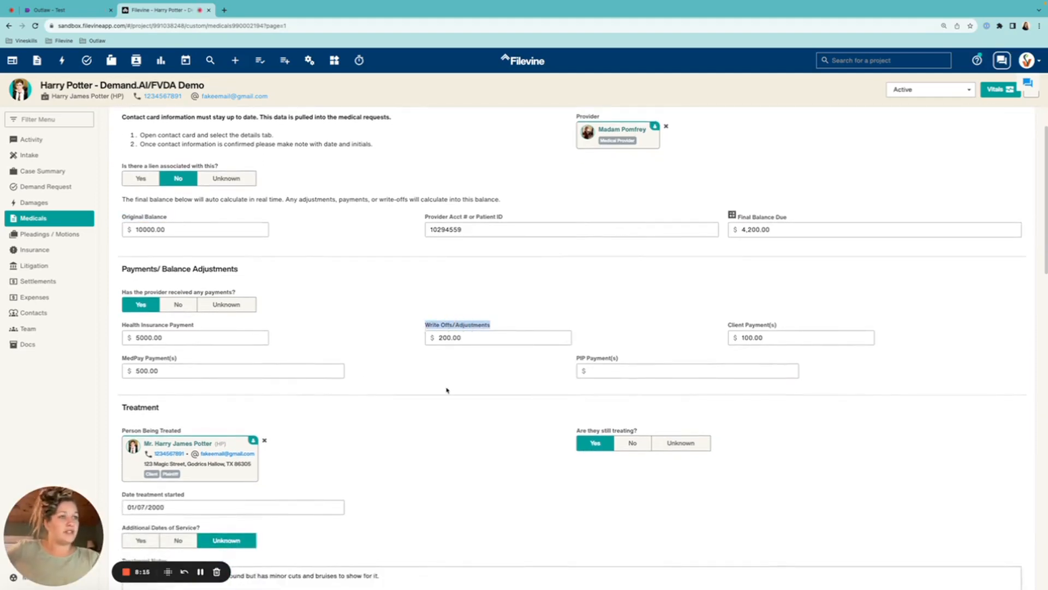
{"action": "scroll", "coordinate": [447, 391], "scroll_direction": "up", "scroll_amount": 1}
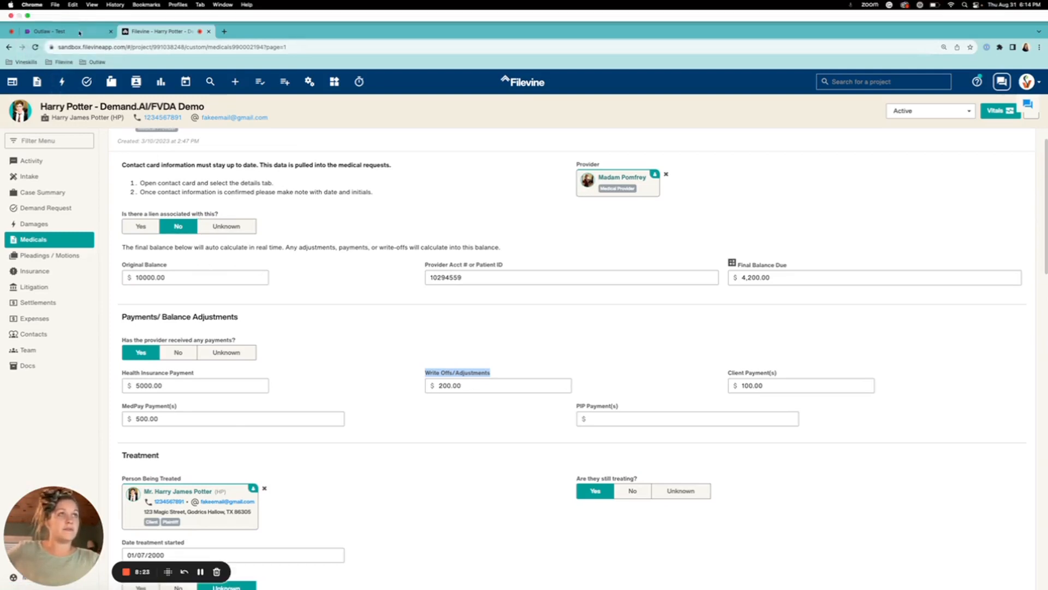
Step: Switch back to the Outlaw template, preview it, and go to the Calculated Variable Test section
{"action": "left_click", "coordinate": [88, 12]}
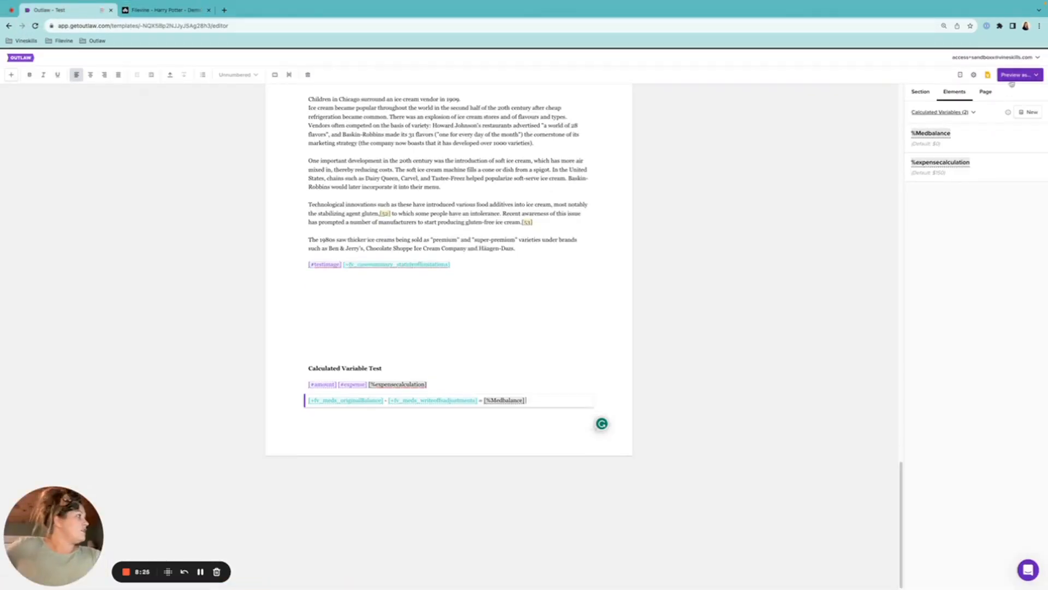
{"action": "left_click", "coordinate": [1016, 75]}
{"action": "left_click", "coordinate": [994, 93]}
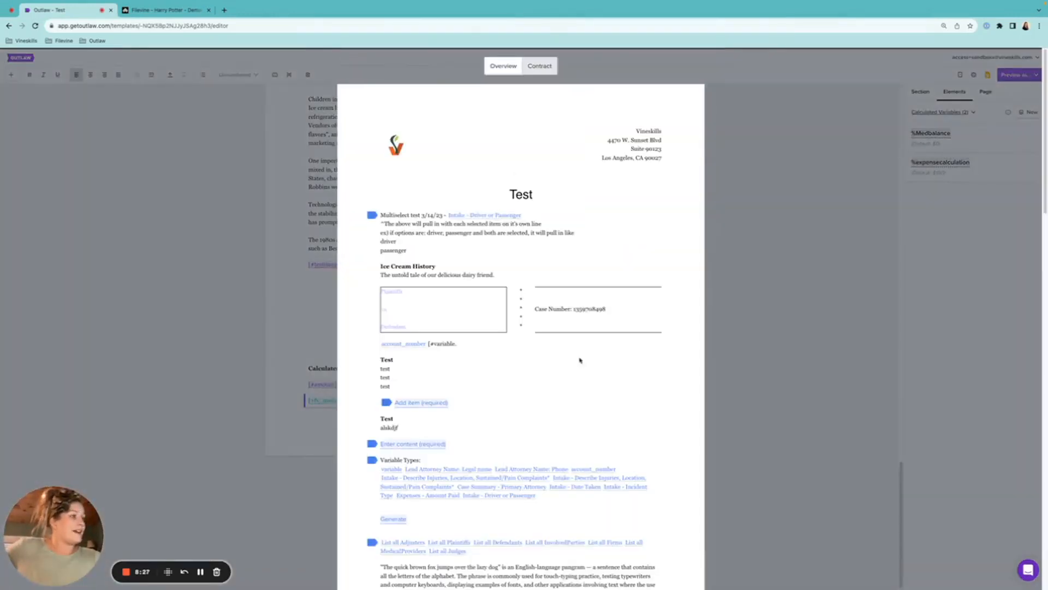
{"action": "scroll", "coordinate": [581, 360], "scroll_direction": "down", "scroll_amount": 15}
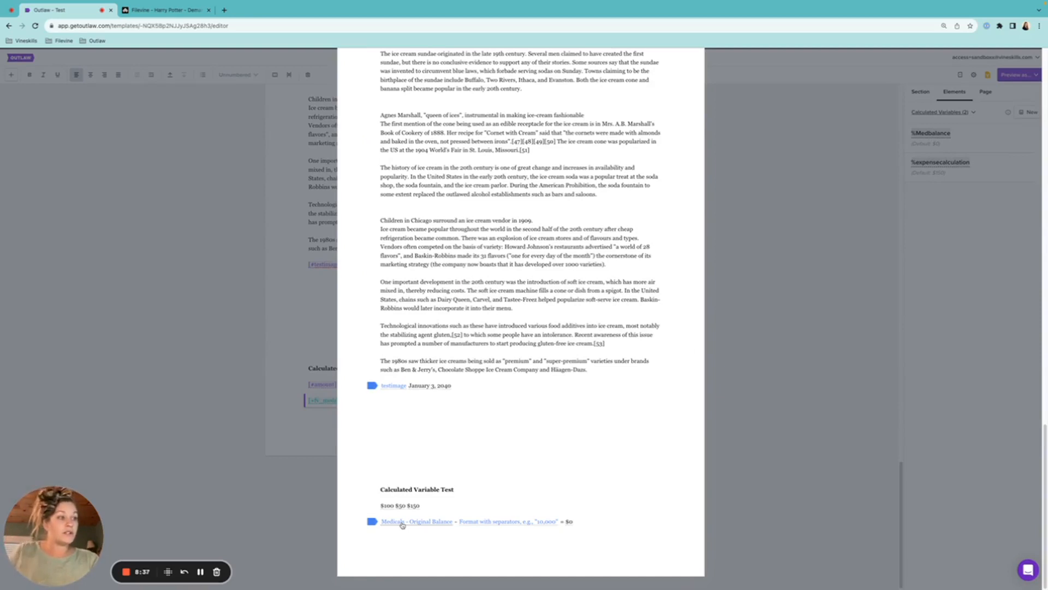
Step: Fill the Medicals fields in the preview with the collection item that has a $10,000 original balance and $200 write-off
{"action": "left_click", "coordinate": [403, 522]}
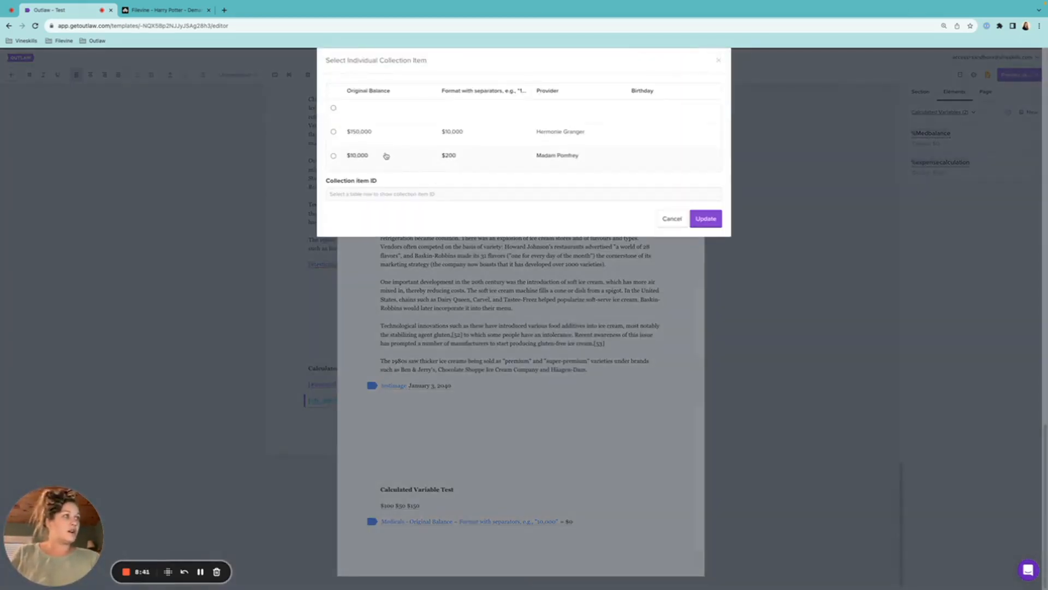
{"action": "left_click", "coordinate": [333, 156]}
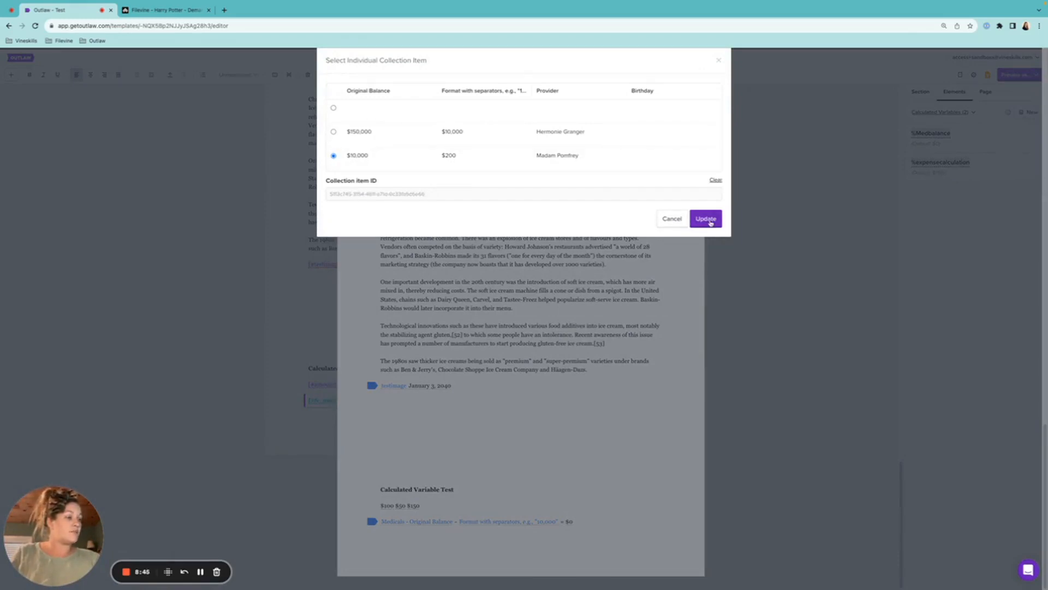
{"action": "left_click", "coordinate": [706, 219]}
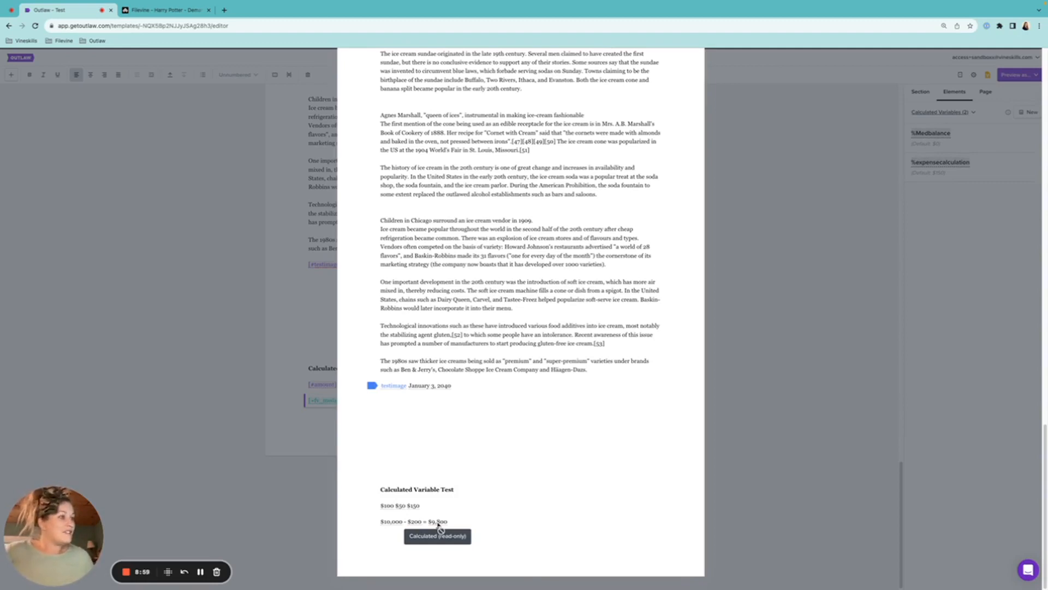
Step: Close the preview and add a new calculated variable [%money] on a new line below the Medbalance line
{"action": "left_click", "coordinate": [332, 357]}
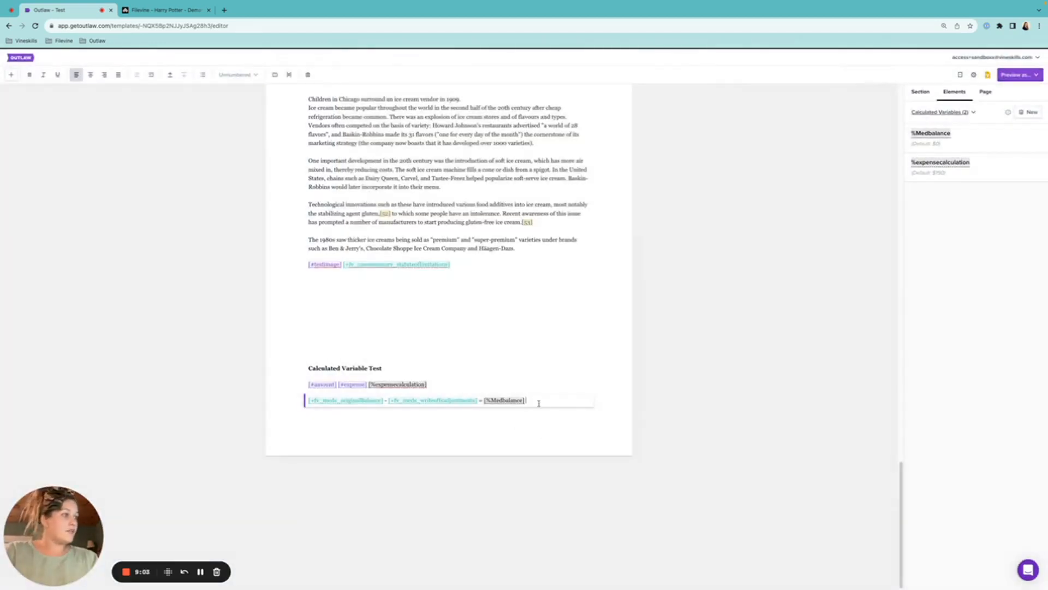
{"action": "key", "text": "Return"}
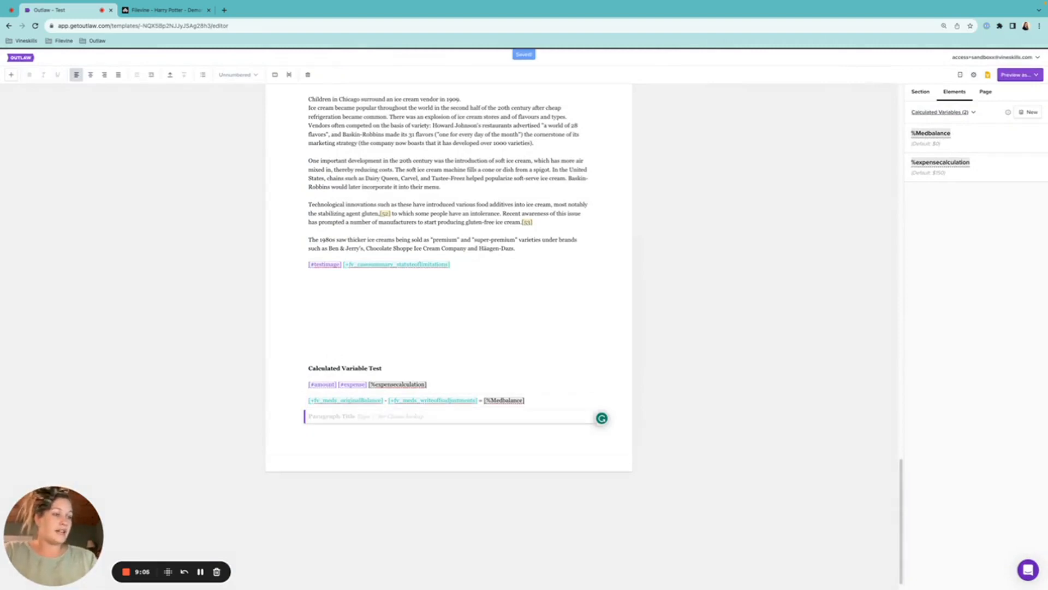
{"action": "key", "text": "Return"}
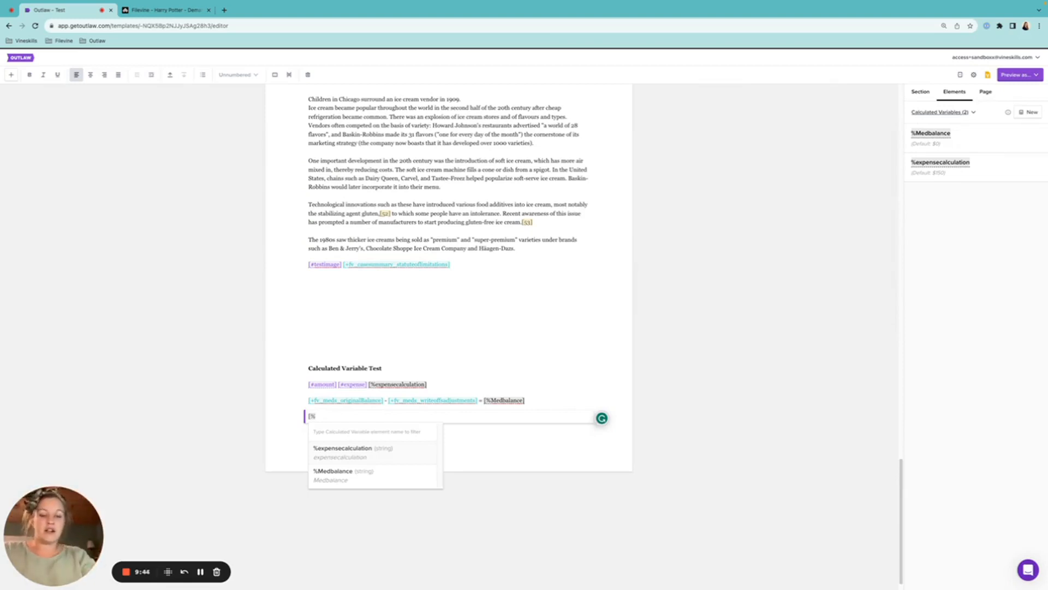
{"action": "type", "text": "mo"}
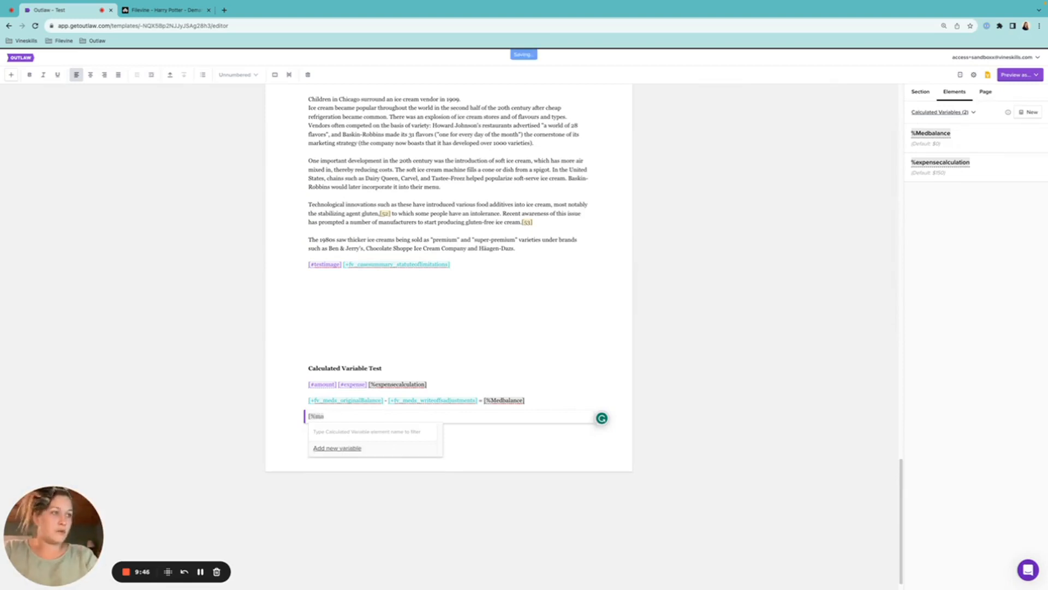
{"action": "type", "text": "ney]"}
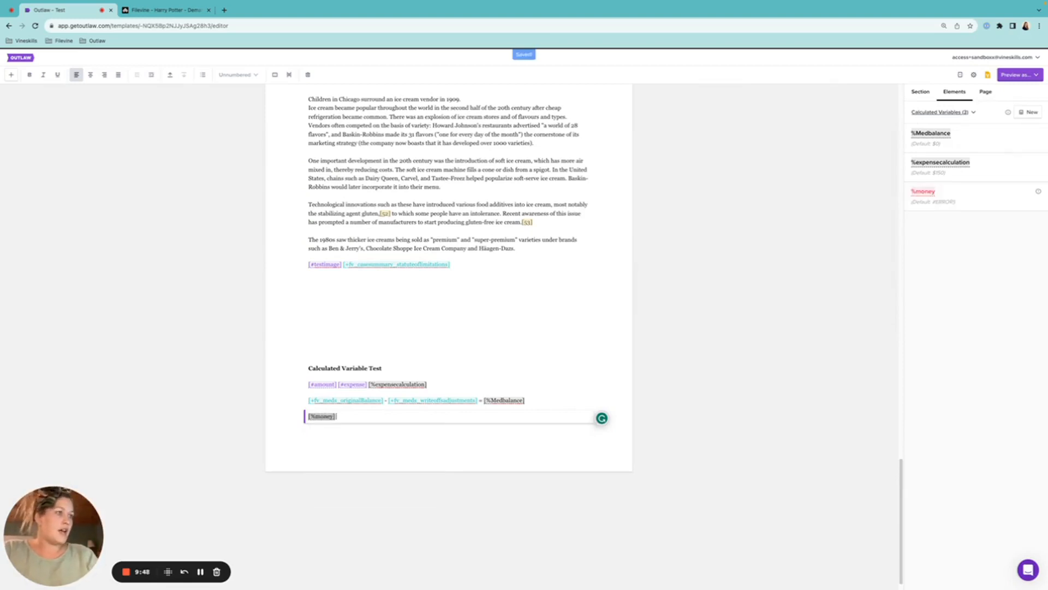
Step: Open the money variable's settings and begin its formula with [%expensecalculation] followed by a multiplication sign
{"action": "left_click", "coordinate": [325, 417]}
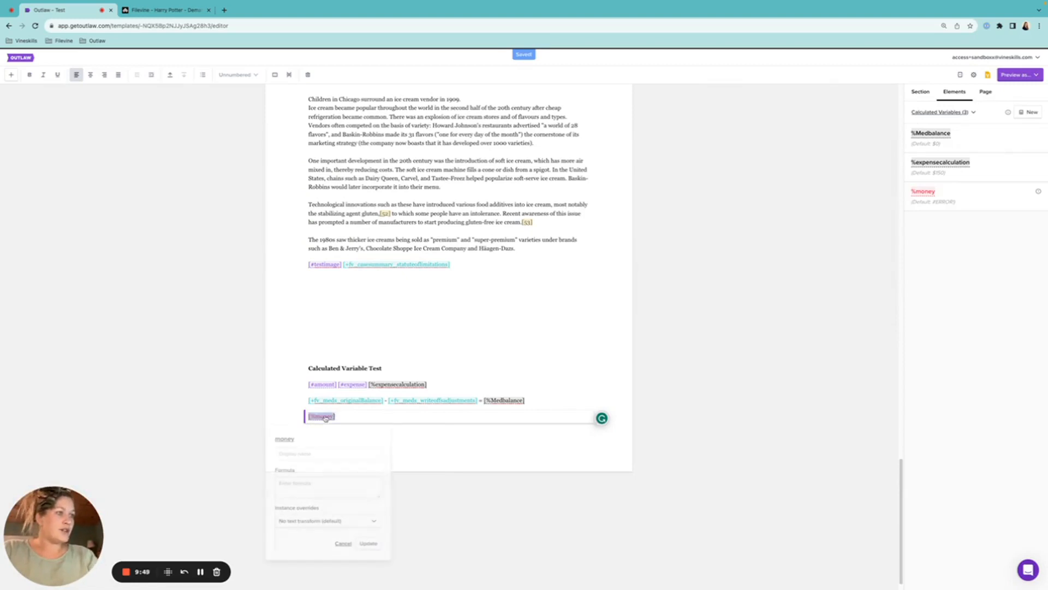
{"action": "left_click", "coordinate": [309, 486]}
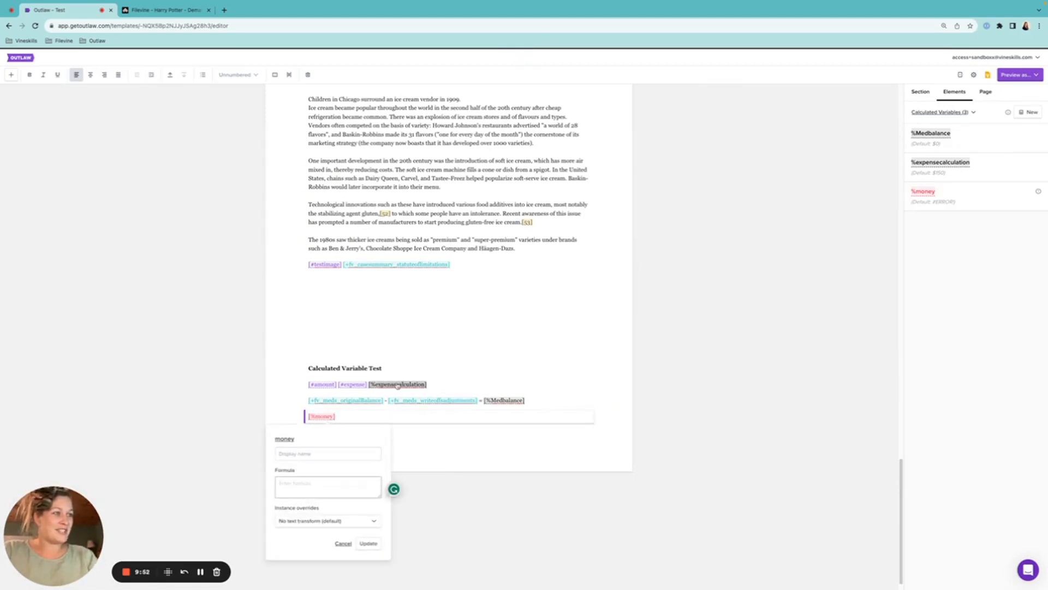
{"action": "type", "text": "["}
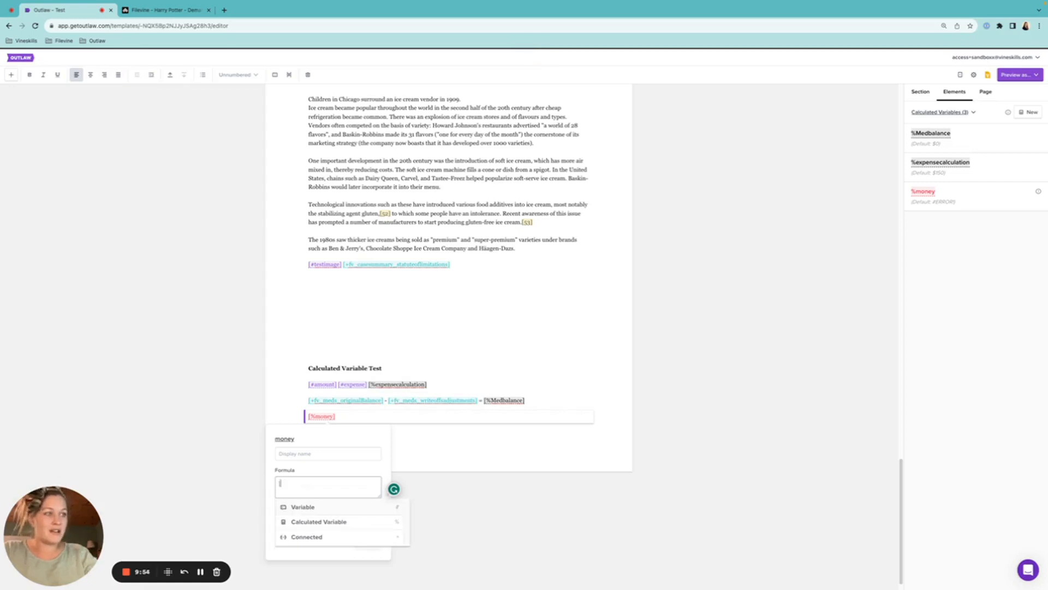
{"action": "left_click", "coordinate": [295, 521]}
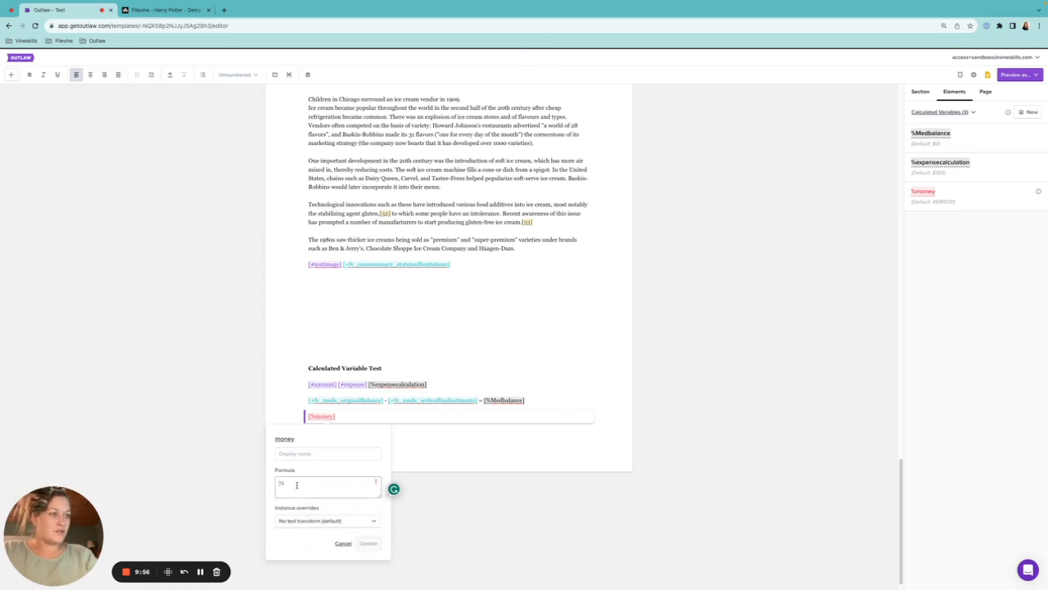
{"action": "type", "text": "exp"}
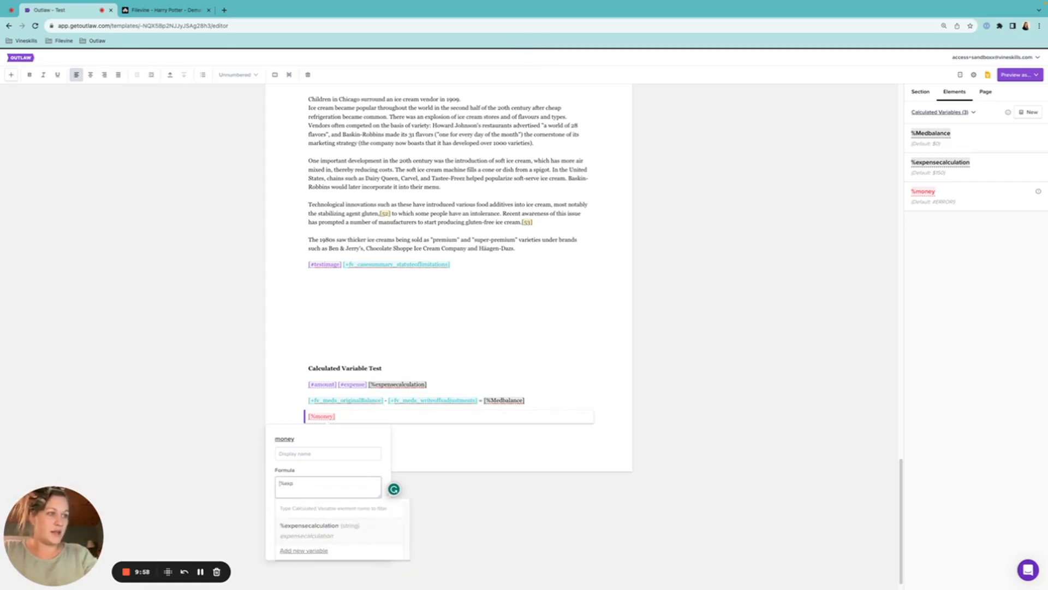
{"action": "left_click", "coordinate": [310, 530]}
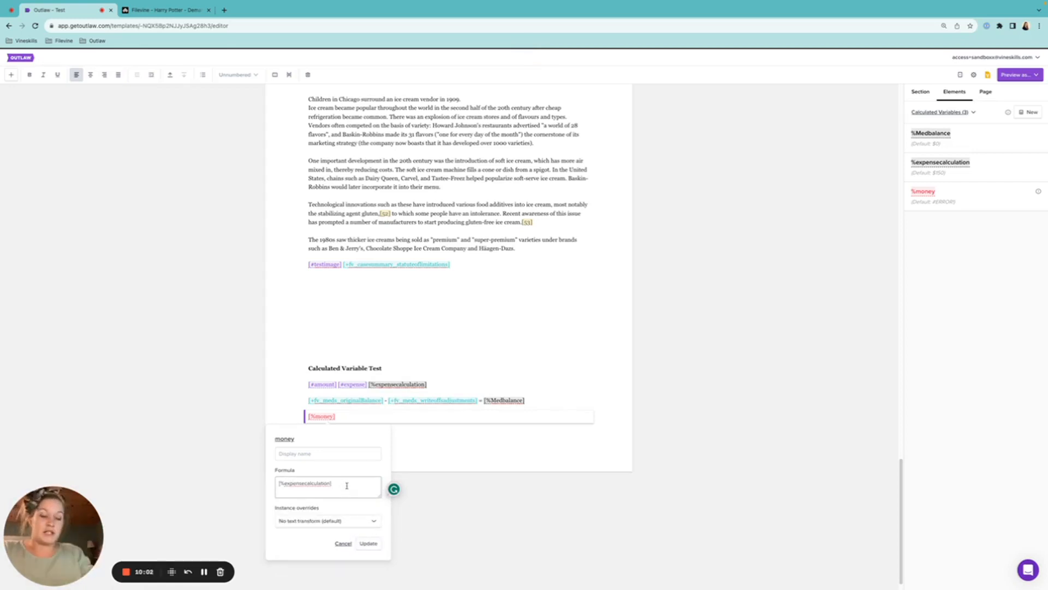
{"action": "type", "text": "*"}
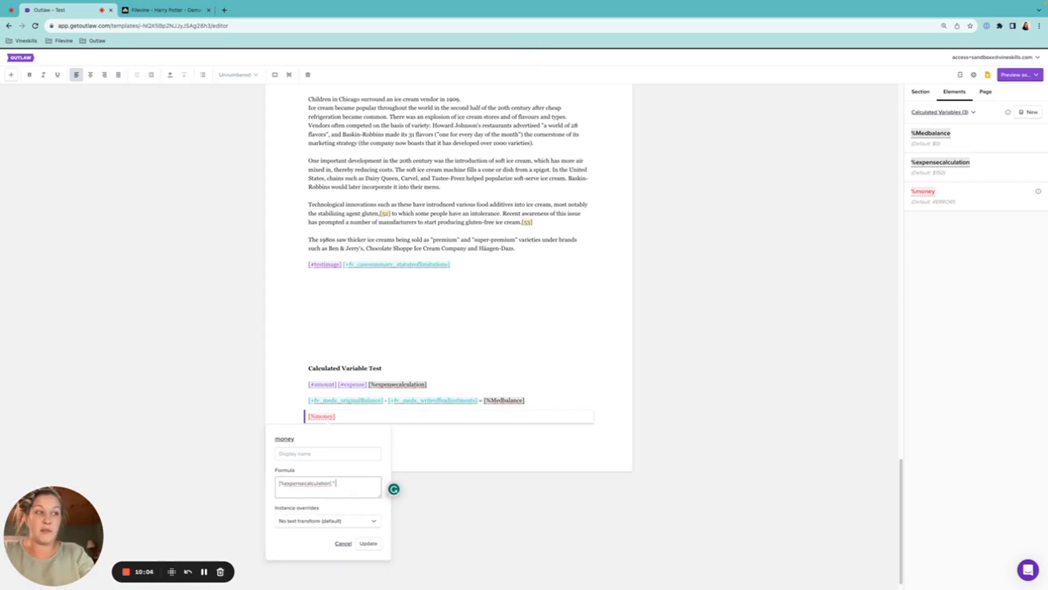
{"action": "type", "text": " ["}
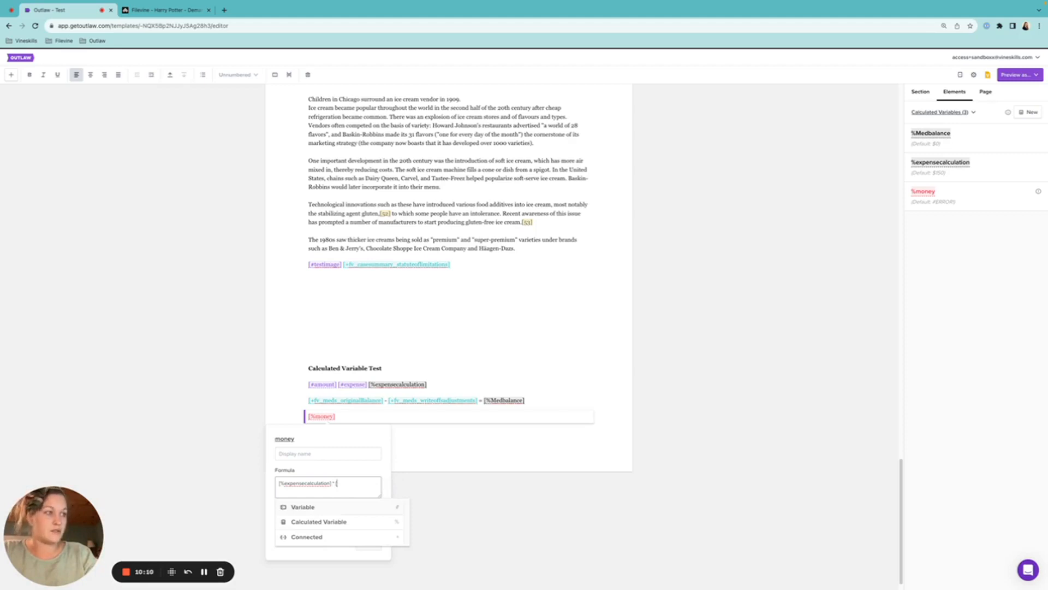
{"action": "type", "text": "%"}
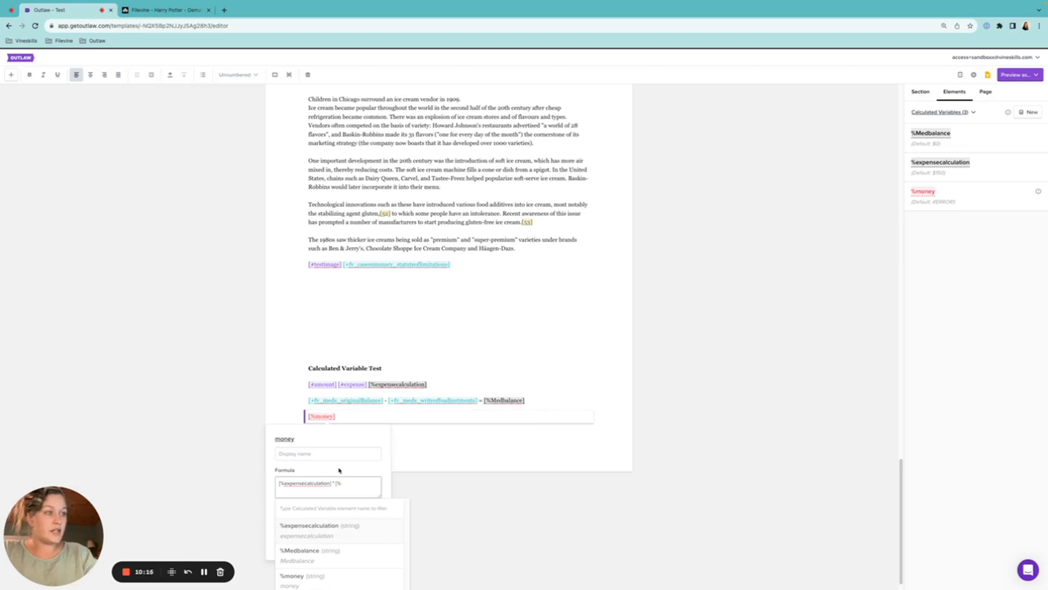
{"action": "key", "text": "BackSpace"}
{"action": "key", "text": "BackSpace"}
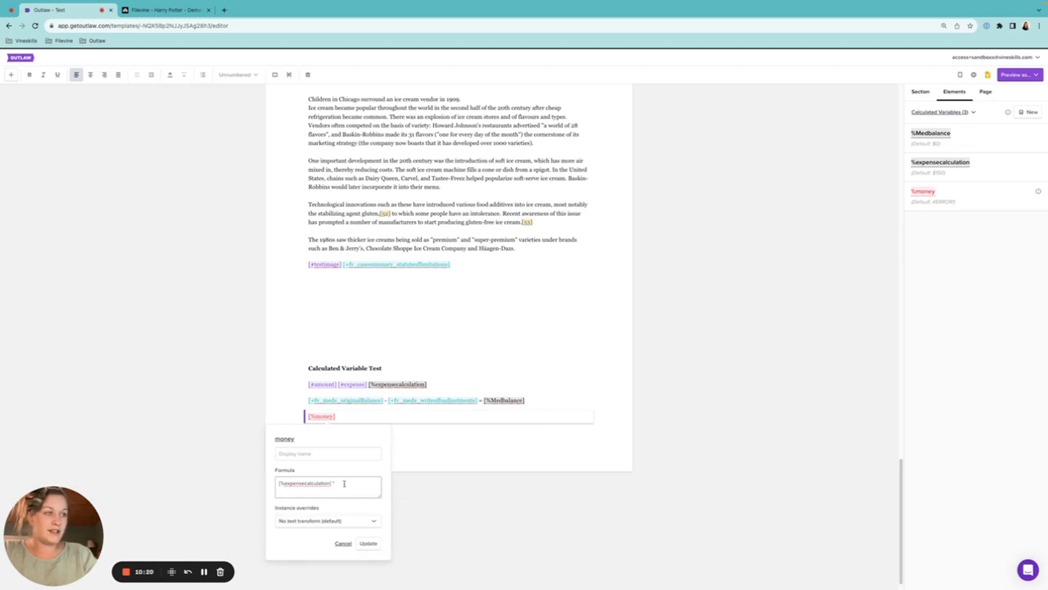
Step: Complete the money formula with the connected field [+fv_meds_originalBalance] minus the calculated variable [%Medbalance]
{"action": "type", "text": "["}
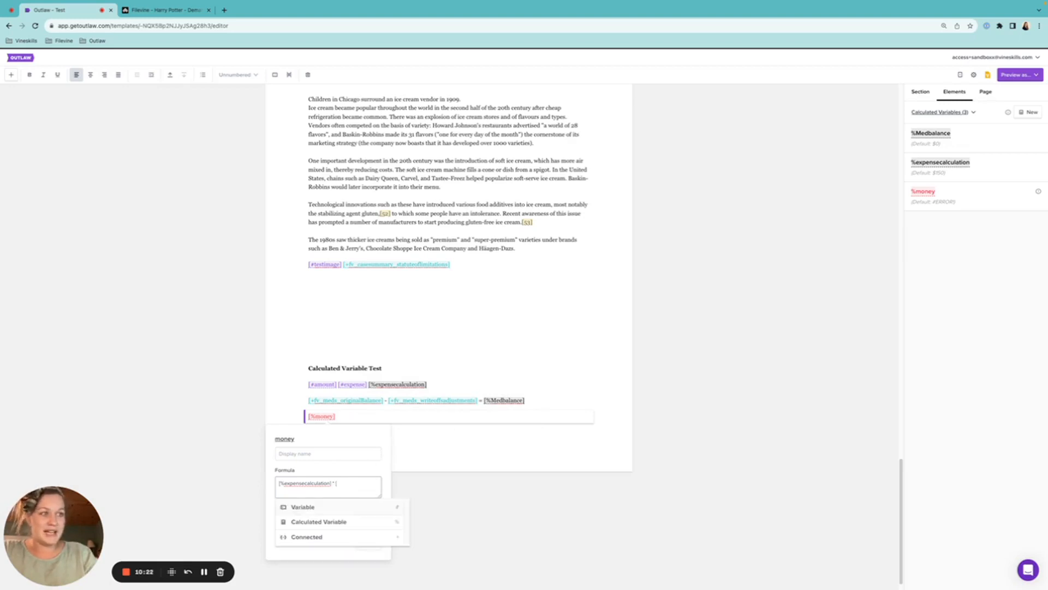
{"action": "type", "text": "+fv_"}
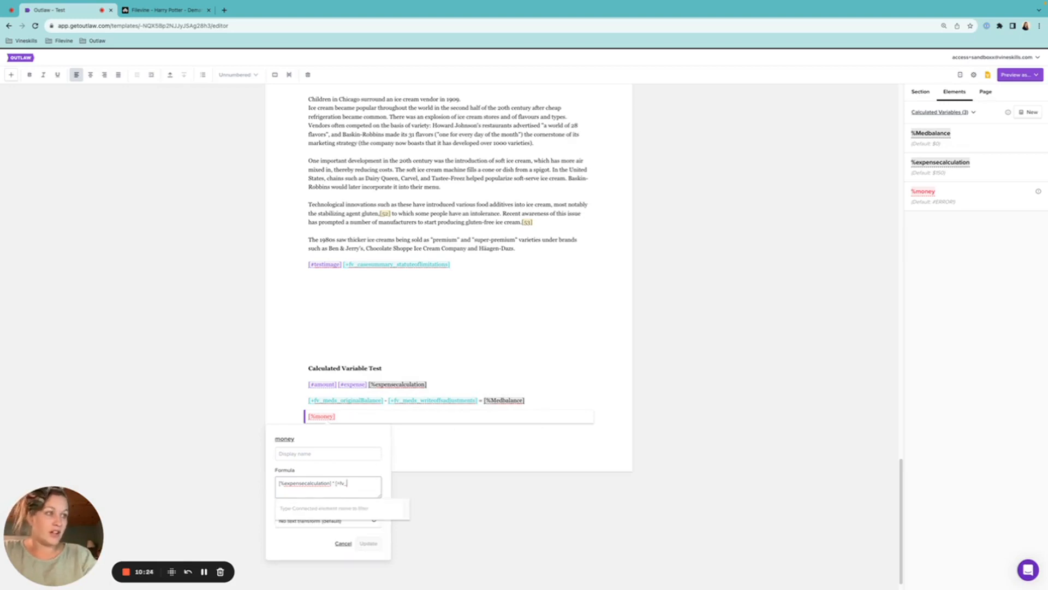
{"action": "type", "text": "origi"}
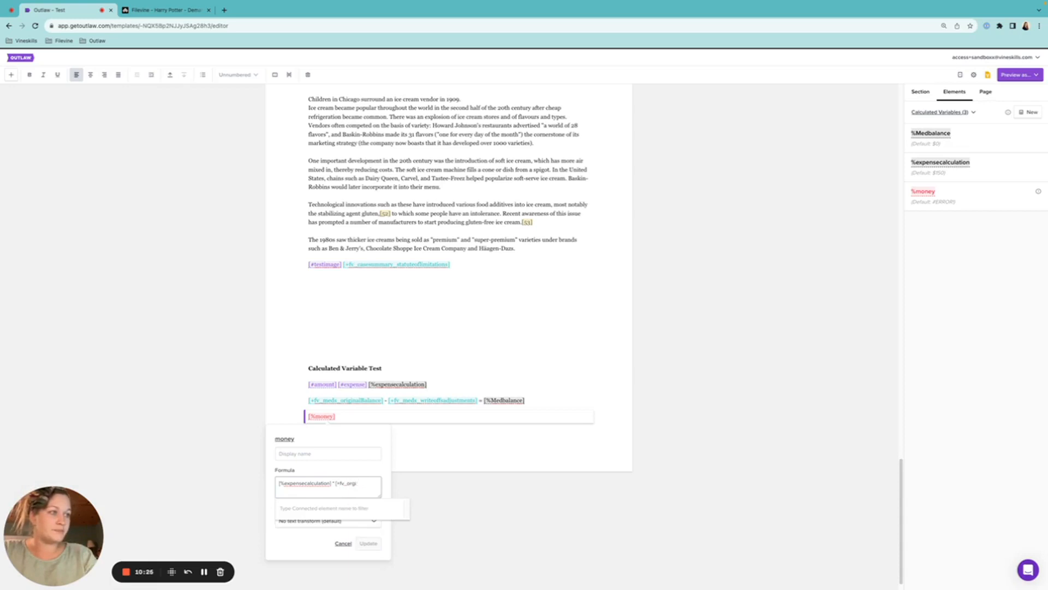
{"action": "left_click", "coordinate": [337, 529]}
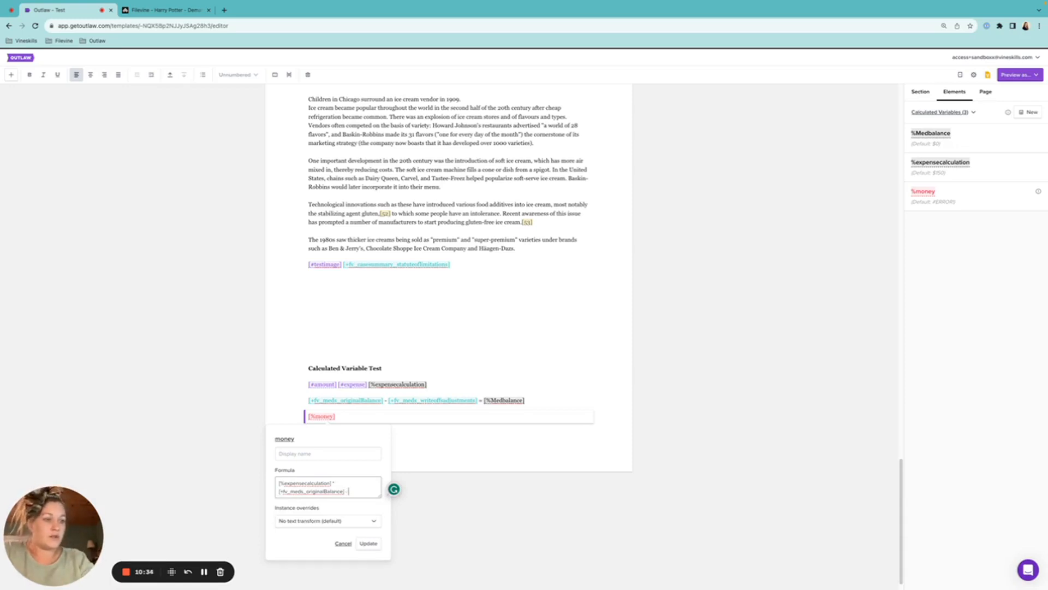
{"action": "type", "text": "[+"}
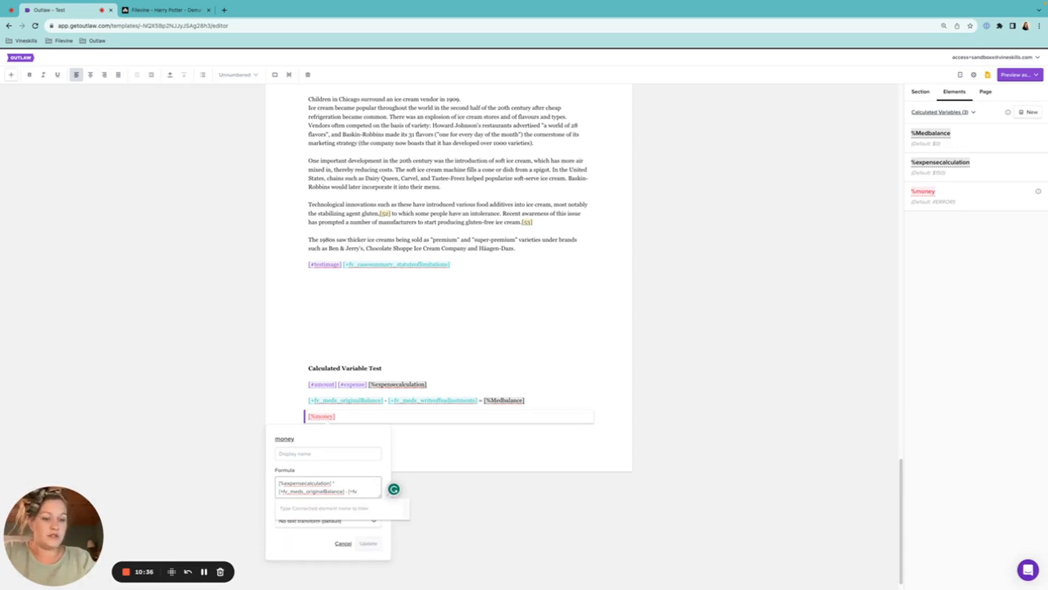
{"action": "key", "text": "BackSpace"}
{"action": "type", "text": "%"}
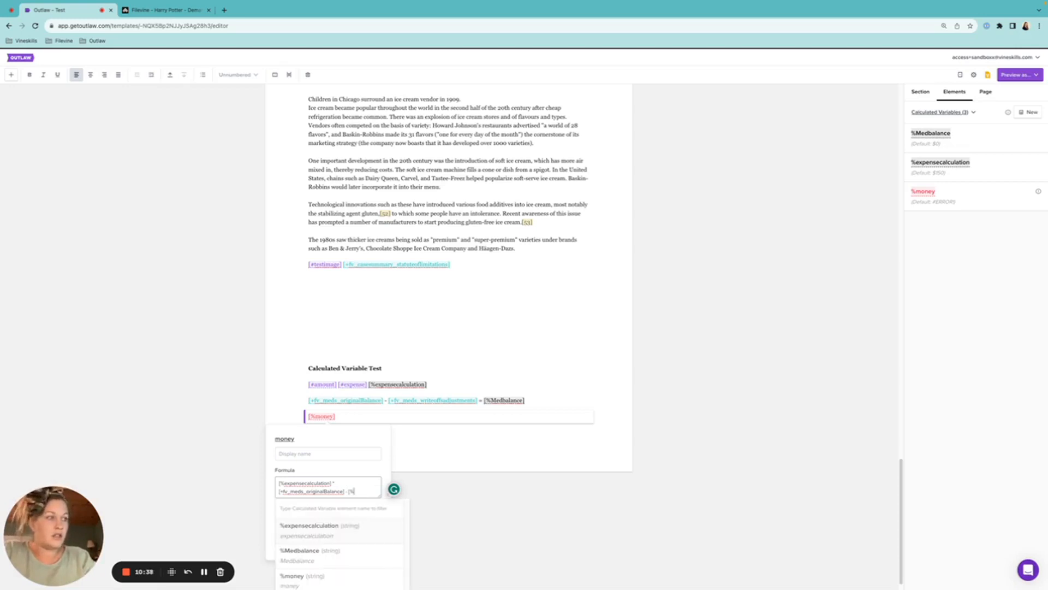
{"action": "type", "text": "Med"}
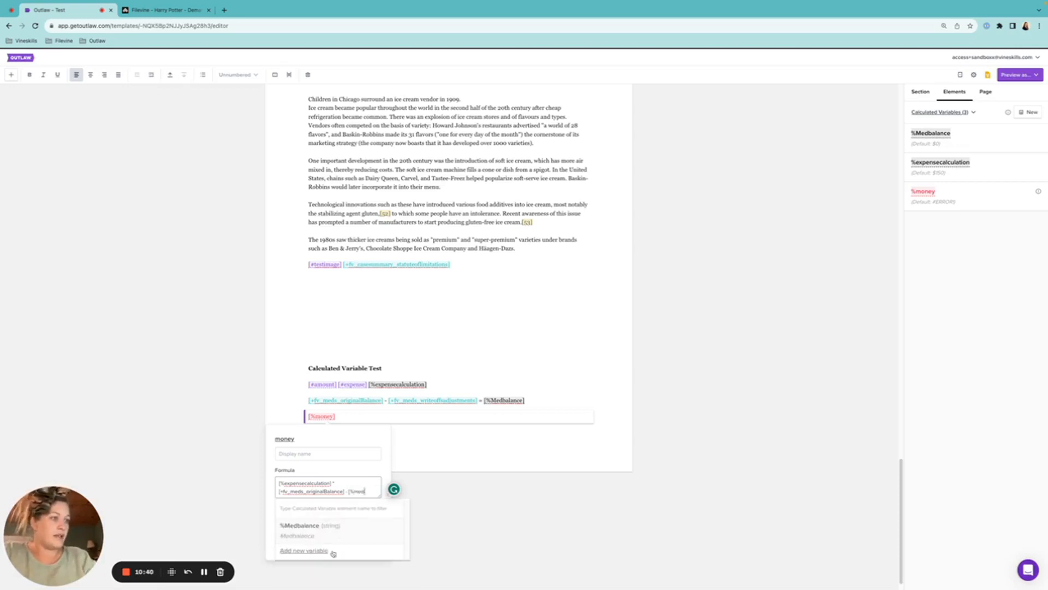
{"action": "left_click", "coordinate": [330, 530]}
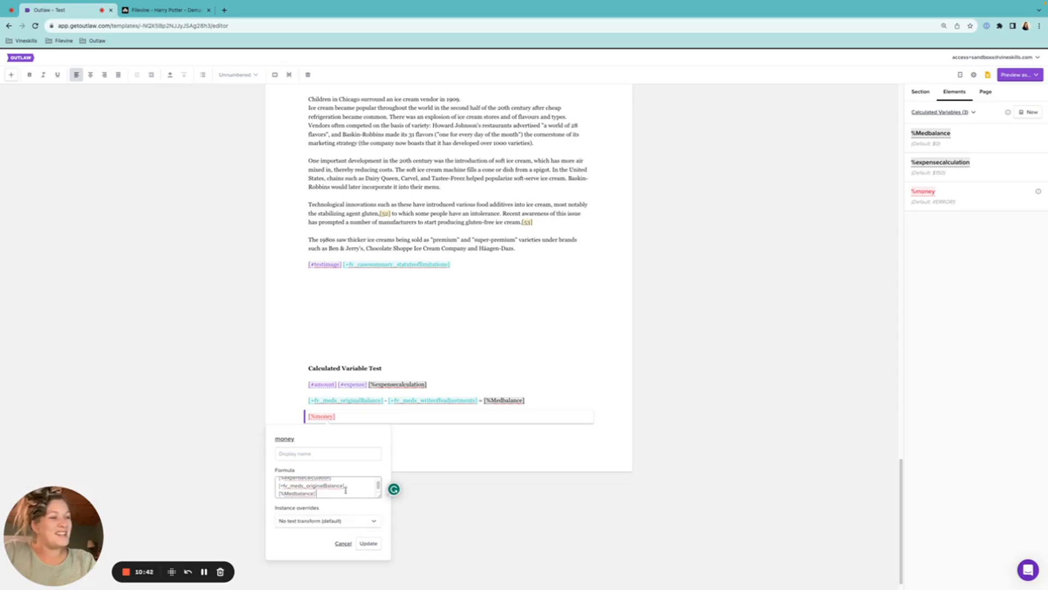
Step: Enlarge the formula box to review the whole expression, and update the money variable
{"action": "scroll", "coordinate": [347, 488], "scroll_direction": "up", "scroll_amount": 2}
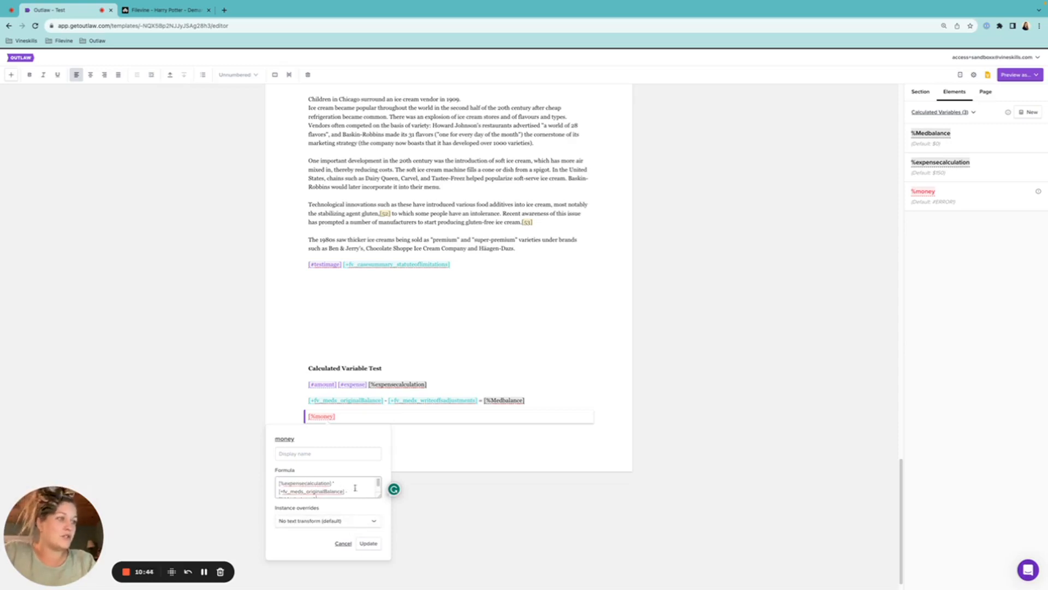
{"action": "scroll", "coordinate": [355, 488], "scroll_direction": "down", "scroll_amount": 2}
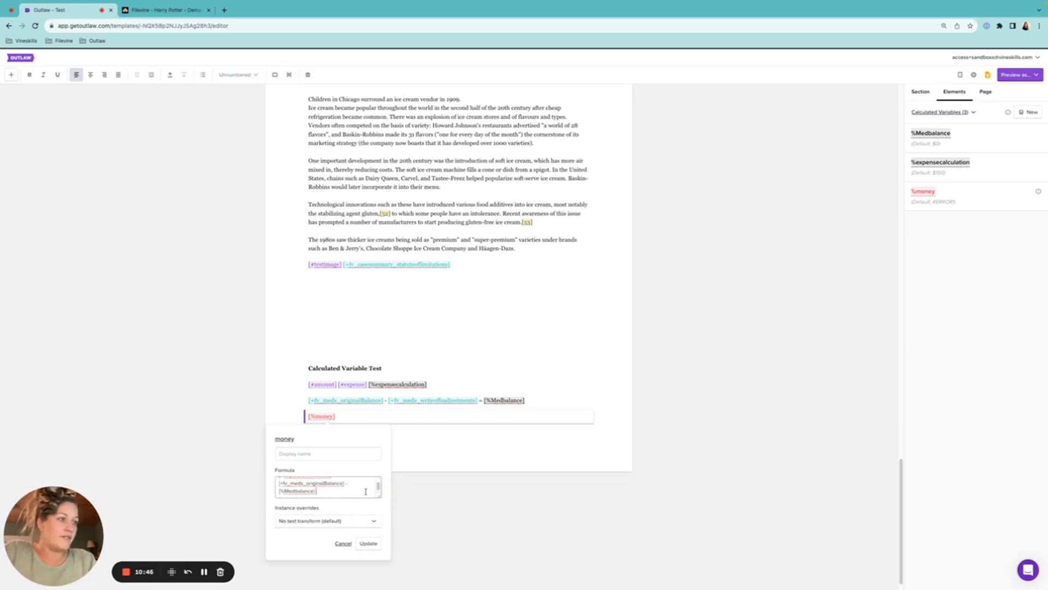
{"action": "scroll", "coordinate": [365, 489], "scroll_direction": "up", "scroll_amount": 1}
{"action": "left_click_drag", "start_coordinate": [378, 496], "coordinate": [581, 528]}
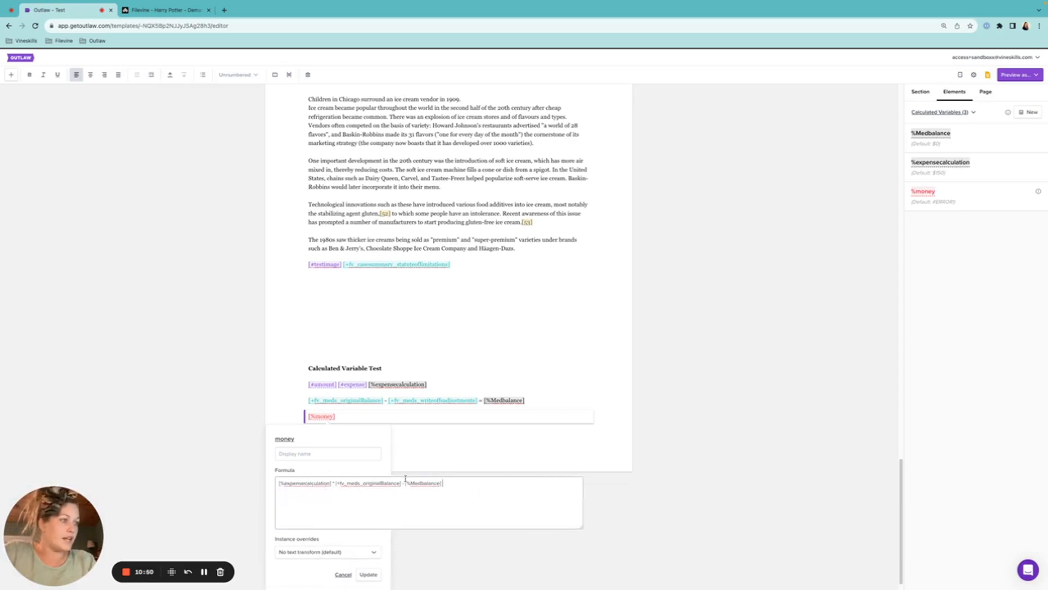
{"action": "left_click", "coordinate": [368, 575]}
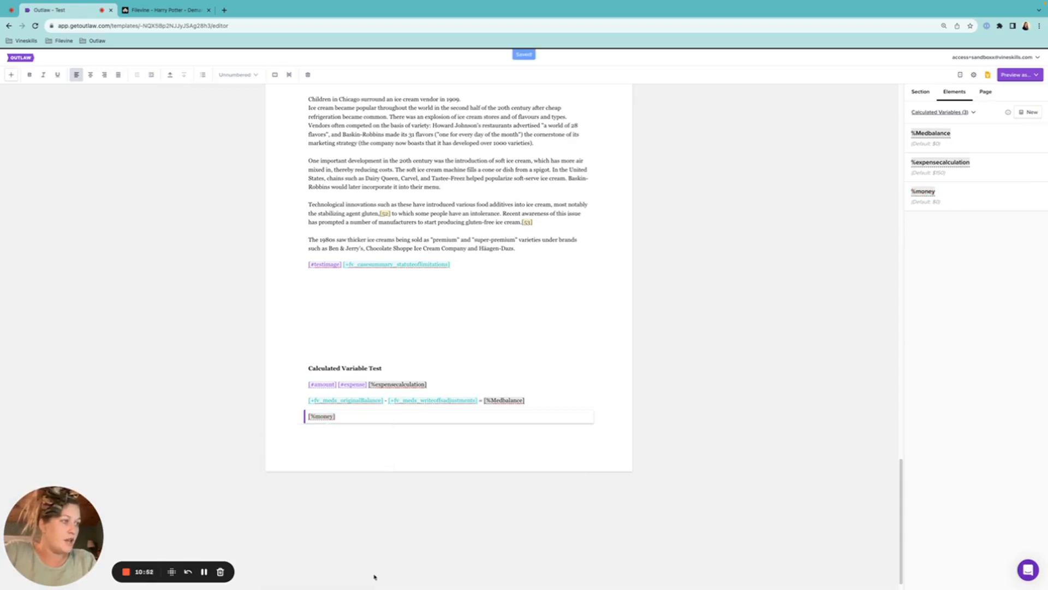
Step: Preview the template, fill the Medicals fields with the $10,000 original balance and $200 write-off item, check the money result, and close the preview
{"action": "left_click", "coordinate": [1020, 78]}
{"action": "left_click", "coordinate": [993, 92]}
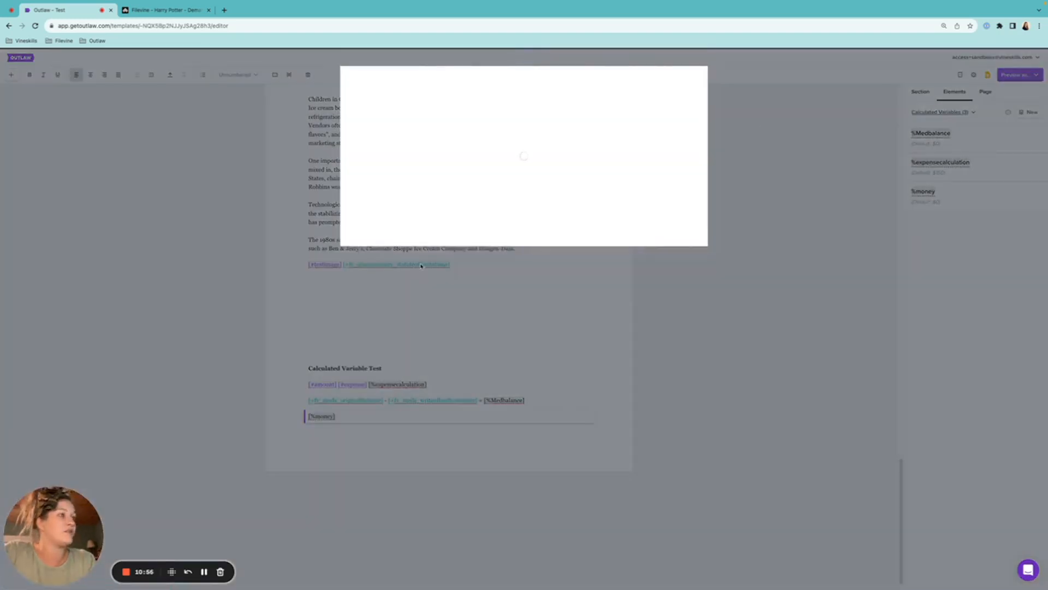
{"action": "scroll", "coordinate": [469, 363], "scroll_direction": "down", "scroll_amount": 1}
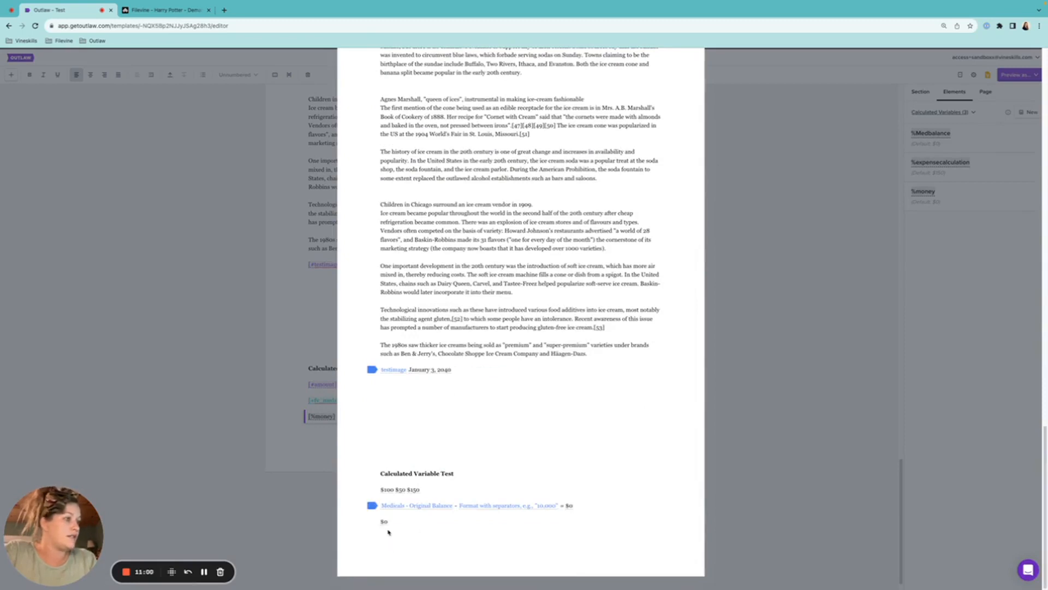
{"action": "left_click", "coordinate": [391, 505]}
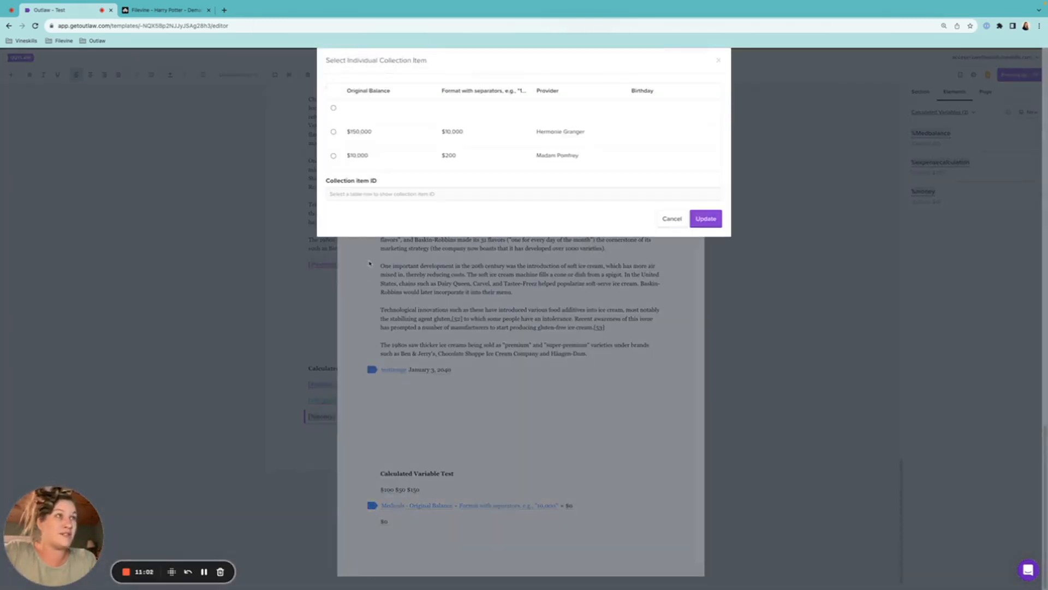
{"action": "left_click", "coordinate": [354, 155]}
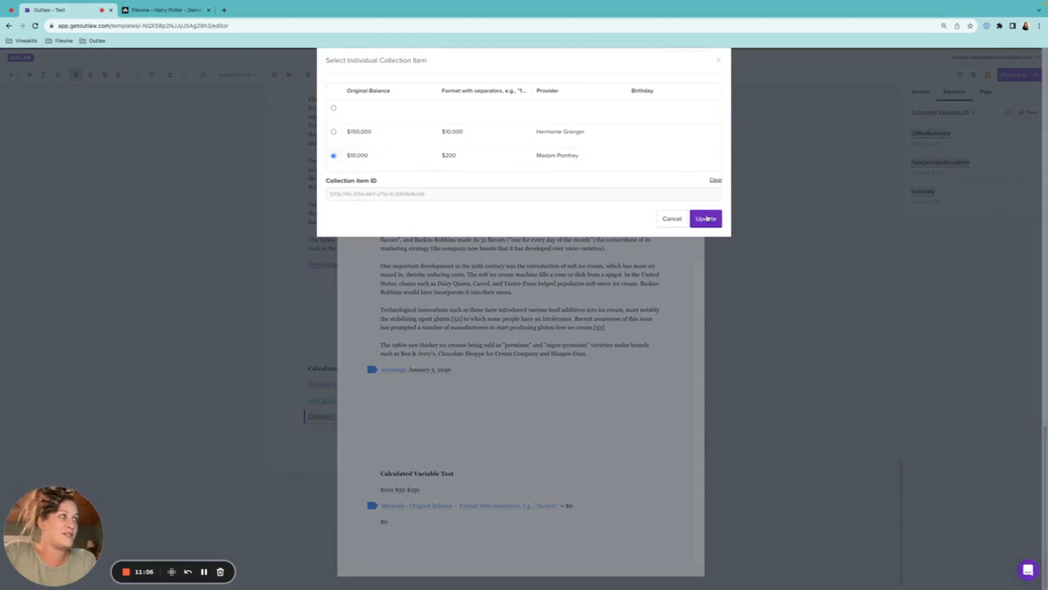
{"action": "left_click", "coordinate": [707, 219]}
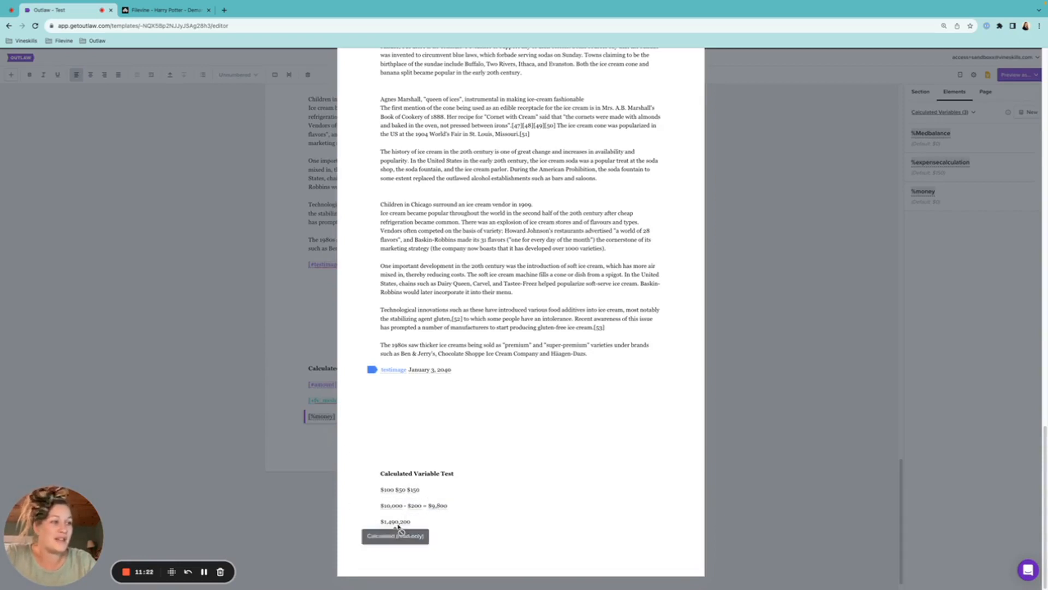
{"action": "left_click", "coordinate": [314, 424]}
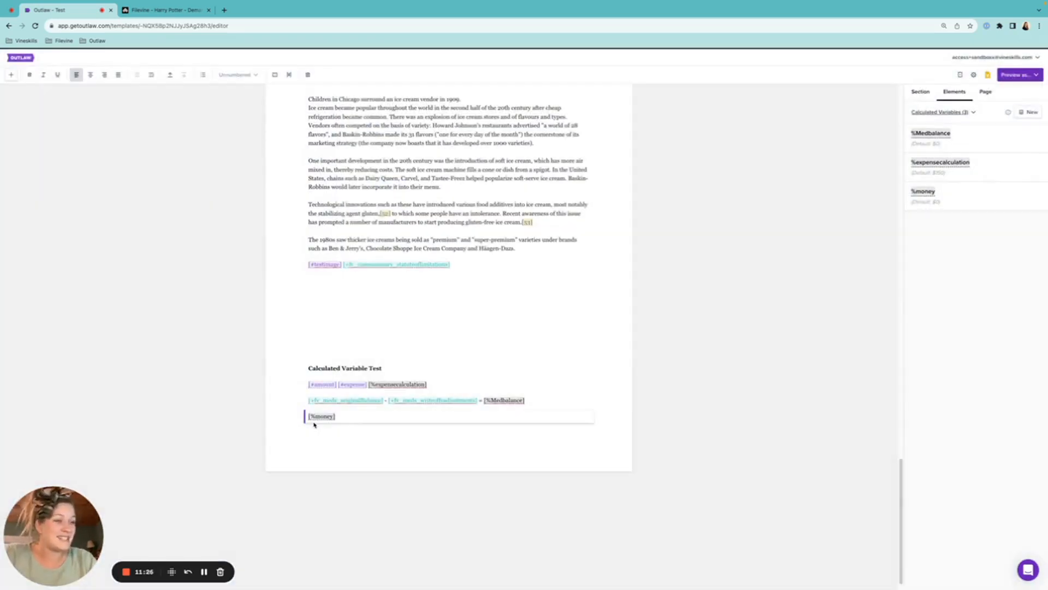